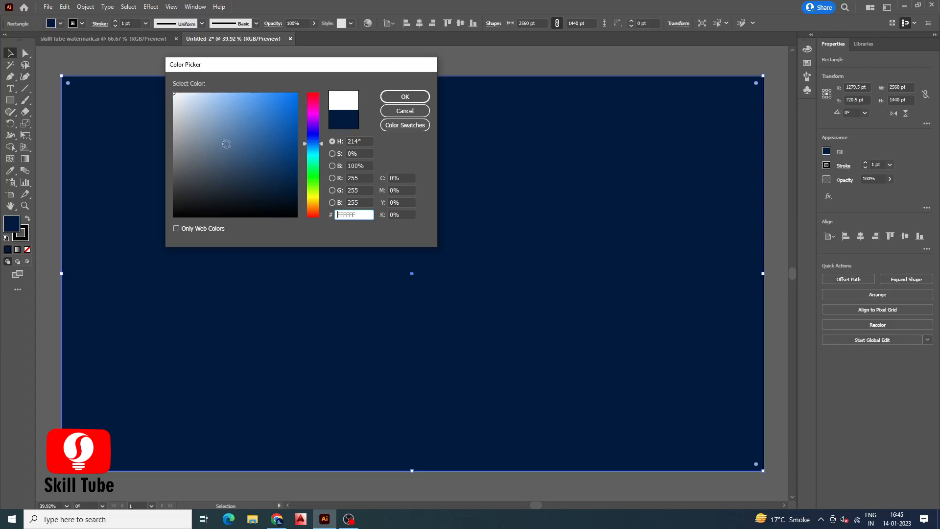
Fill the full-size rectangle white, send it to the back, and vertically center it with the dark band
click(387, 97)
right_click(415, 187)
mouse_move(438, 344)
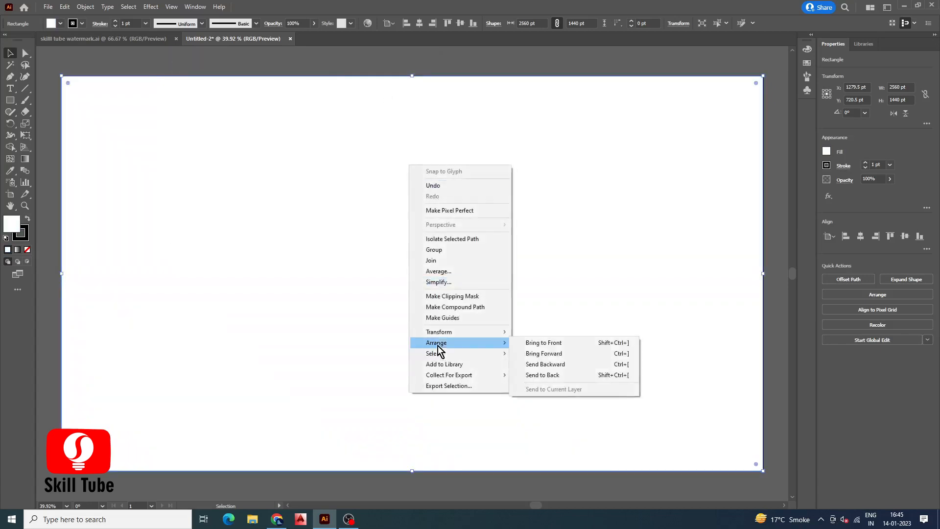
click(538, 374)
shift+click(482, 310)
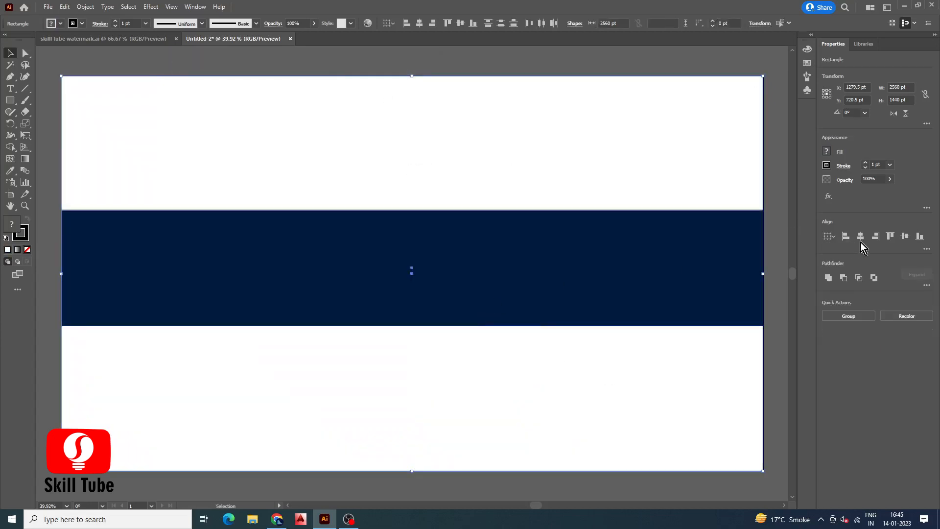
click(905, 237)
Create a rectangle 1855 pt wide and 423 pt high
key(m)
click(508, 288)
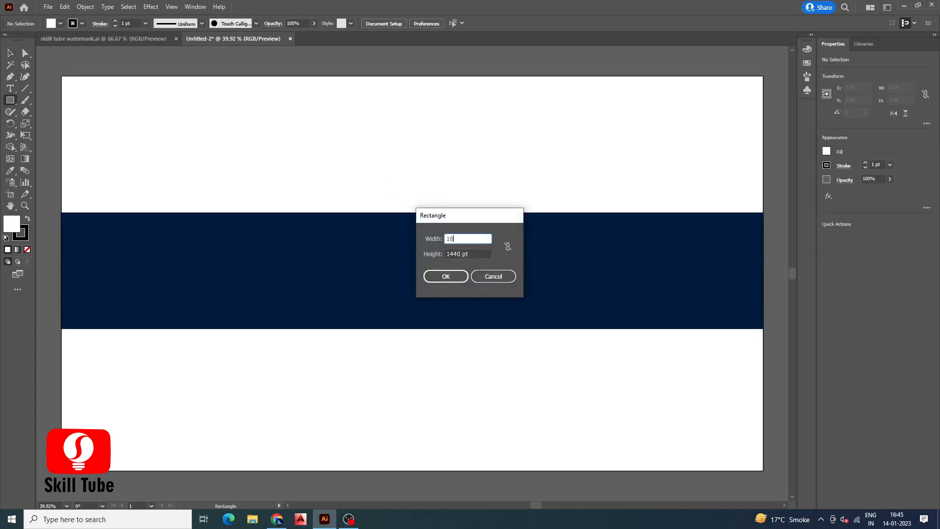
double_click(459, 256)
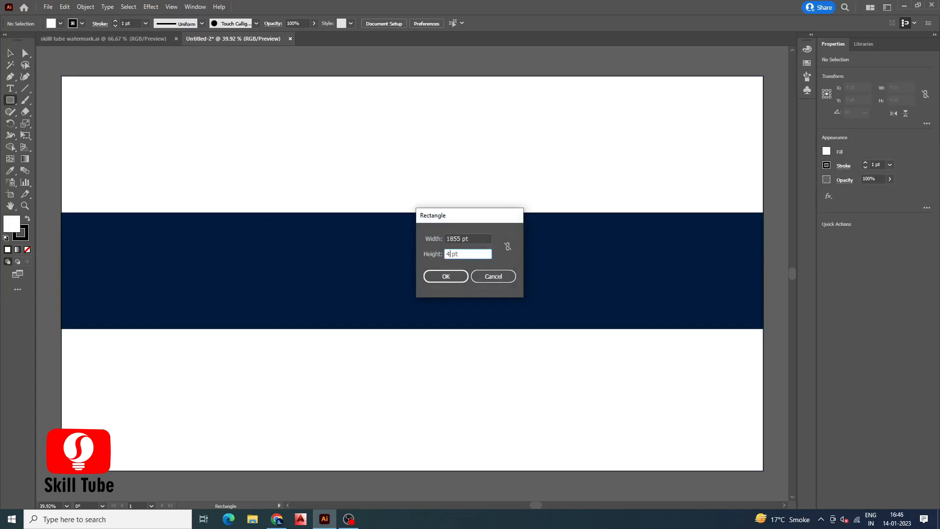
click(443, 277)
Move the new rectangle over the dark band and align all objects to horizontal and vertical centers
key(v)
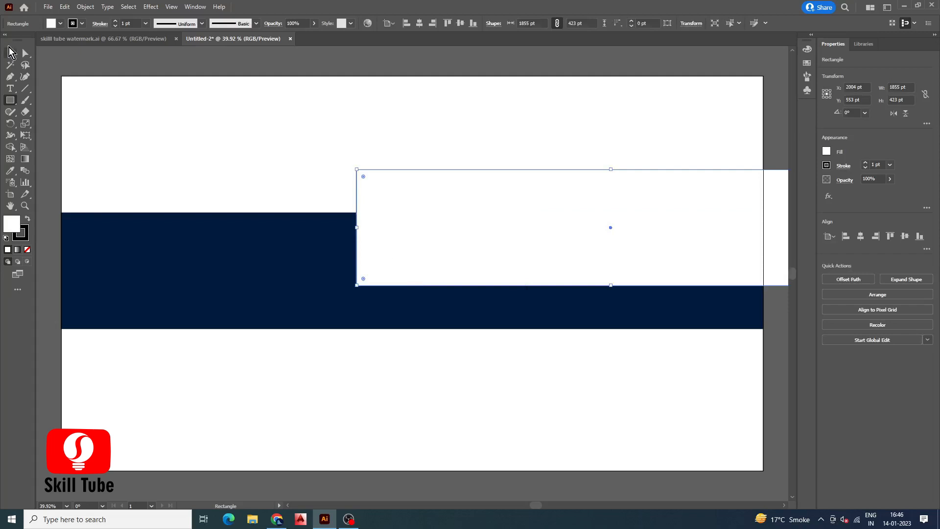
drag(459, 211, 256, 255)
key(ctrl+a)
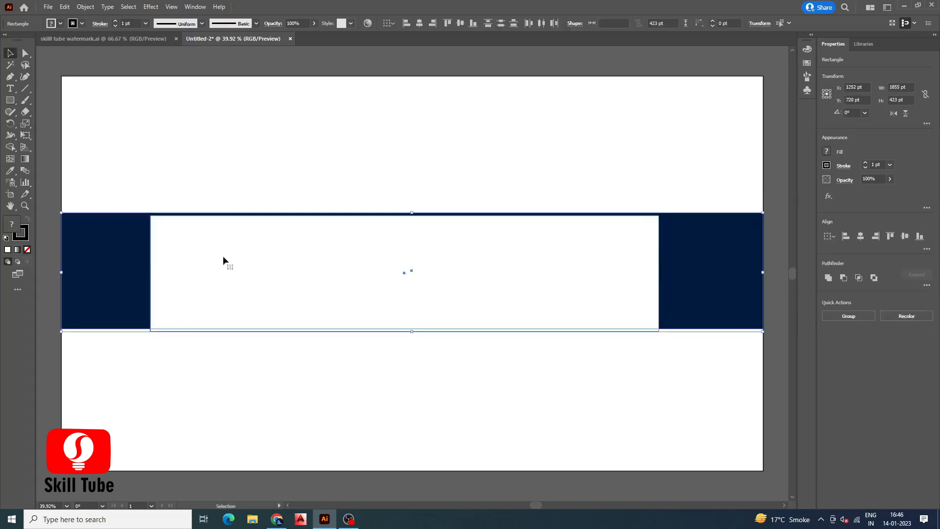
click(861, 236)
click(905, 236)
drag(743, 268, 747, 268)
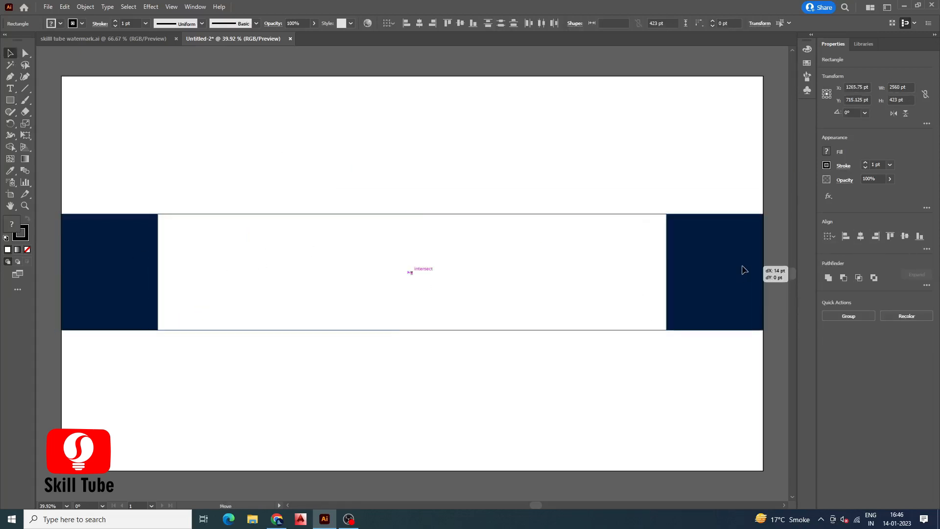
key(ctrl+a)
click(906, 237)
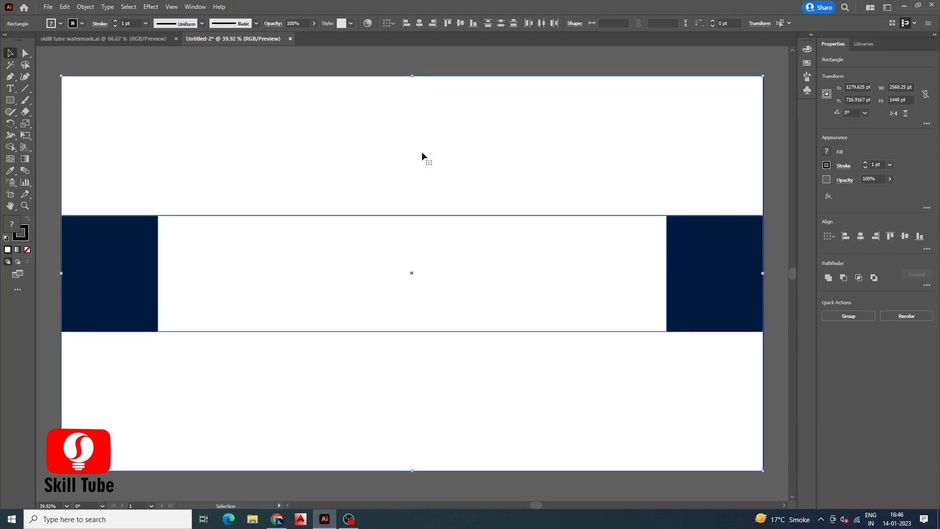
Deselect everything and show the rulers
click(401, 65)
click(171, 7)
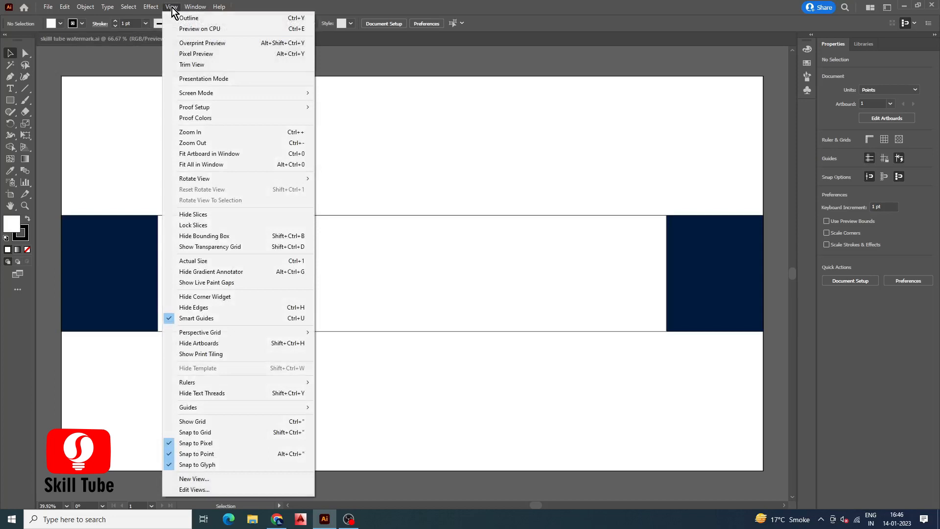
mouse_move(192, 384)
click(339, 380)
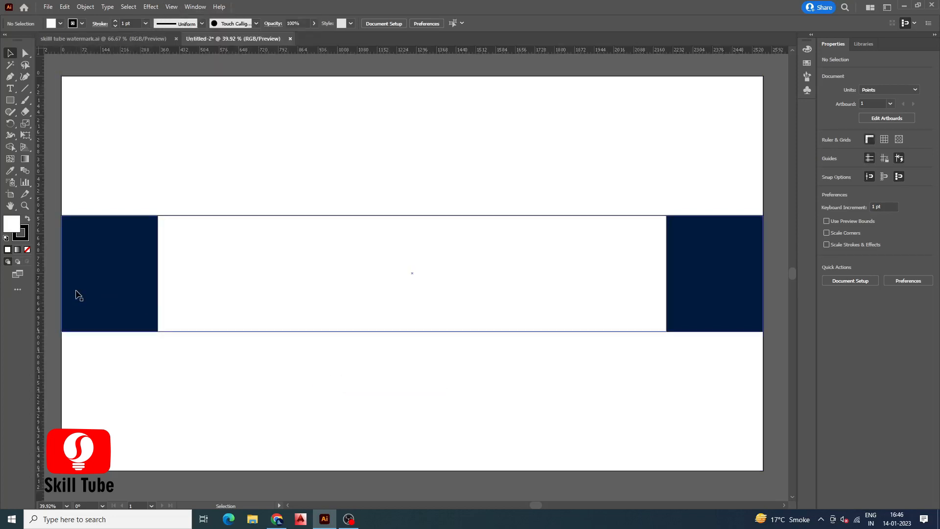
Drag guides along the white rectangle's left and right edges and the band's top and bottom edges
drag(55, 289, 157, 291)
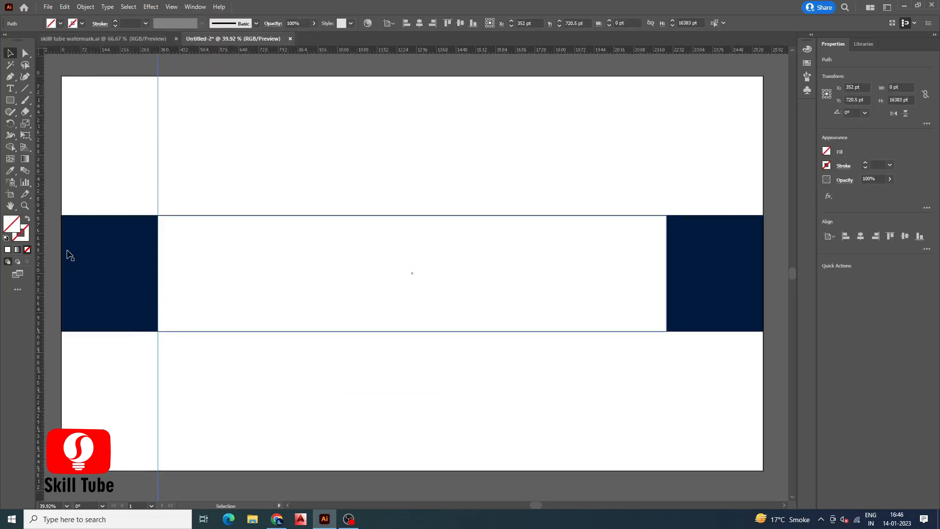
drag(42, 241, 667, 281)
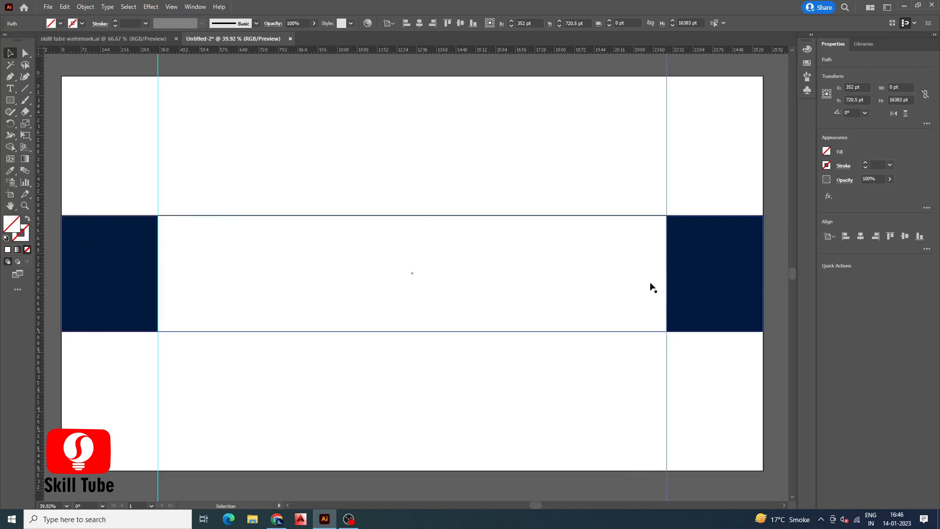
drag(383, 51, 374, 215)
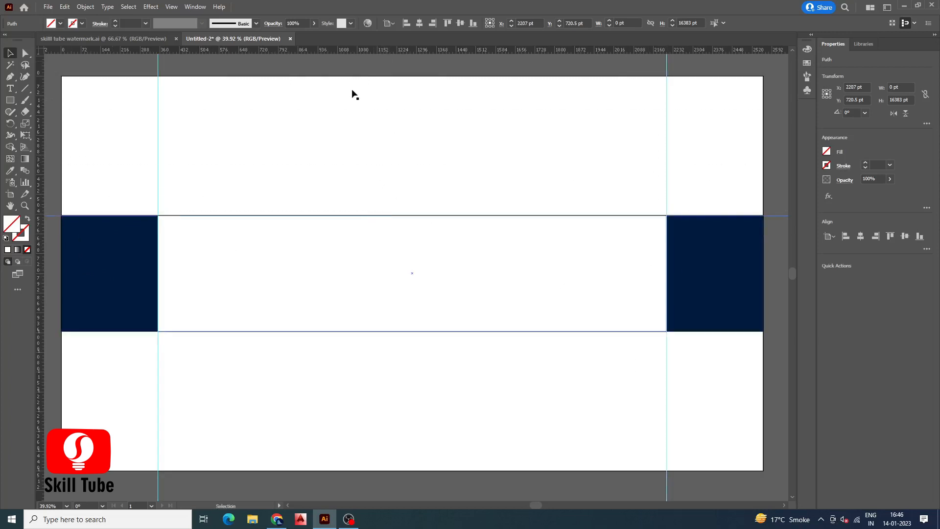
drag(360, 51, 366, 332)
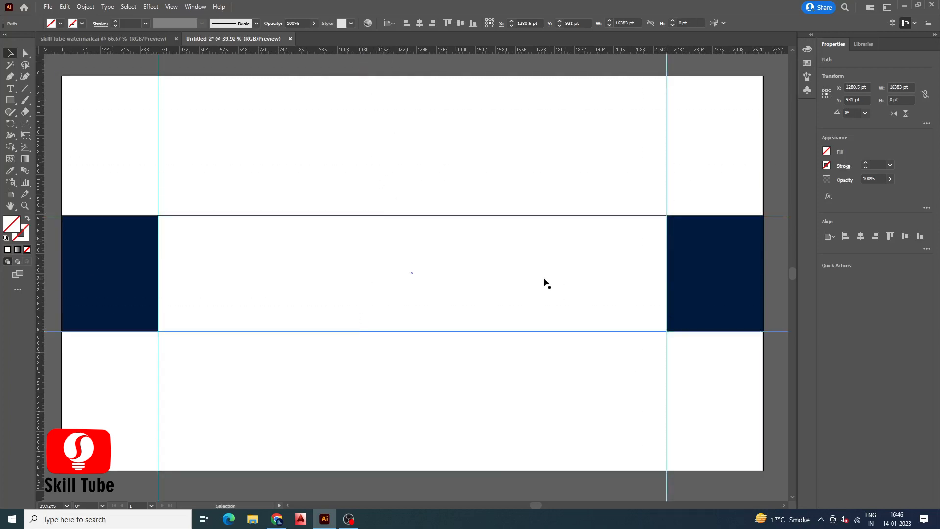
Delete the white inner rectangle
click(555, 277)
key(Delete)
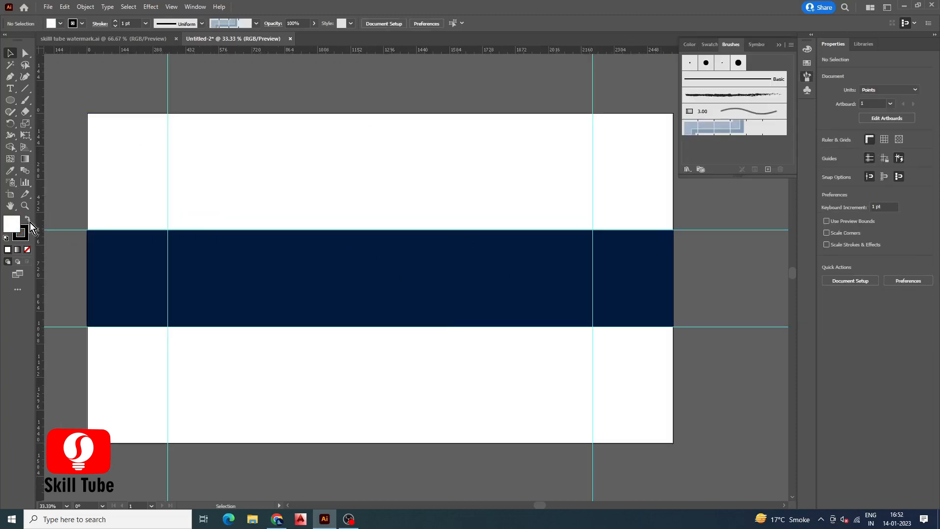
Remove the stroke and draw a small white circle about 24 pt wide on the band
click(23, 235)
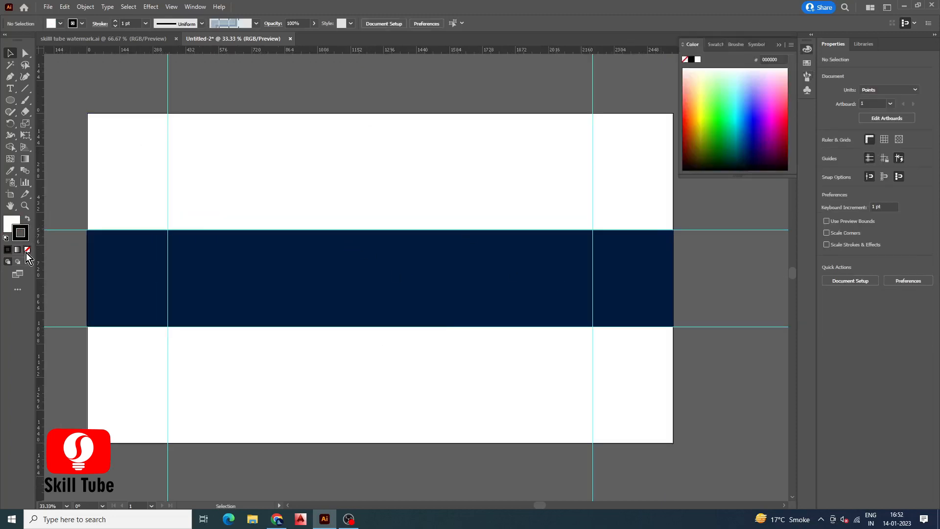
click(27, 250)
click(10, 100)
drag(357, 268, 361, 273)
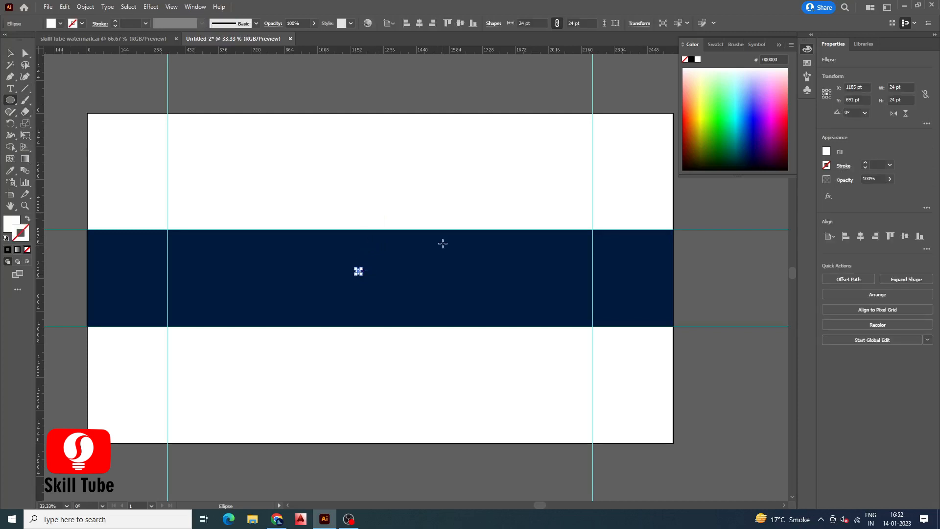
Create a new Scatter Brush from the small circle
click(808, 79)
click(768, 169)
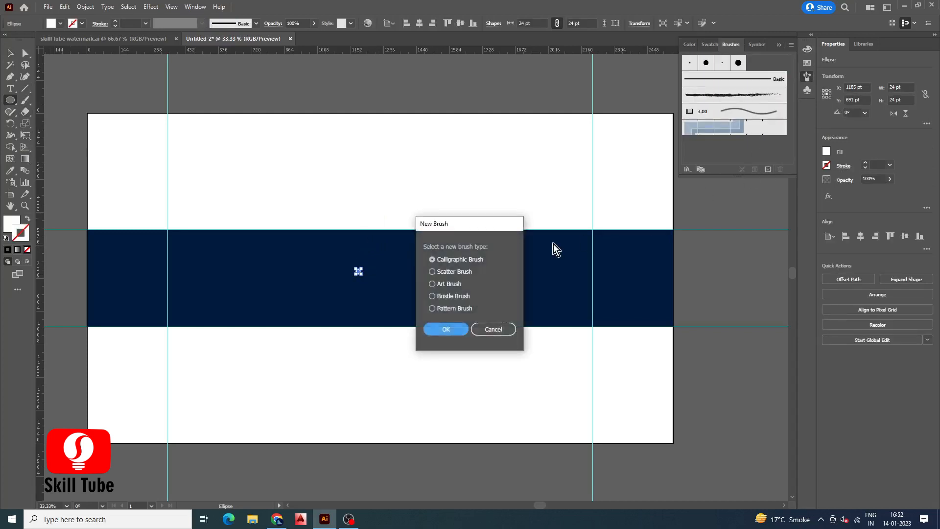
click(463, 272)
click(446, 329)
Set the scatter brush's Size, Spacing and Scatter options to Random
click(400, 185)
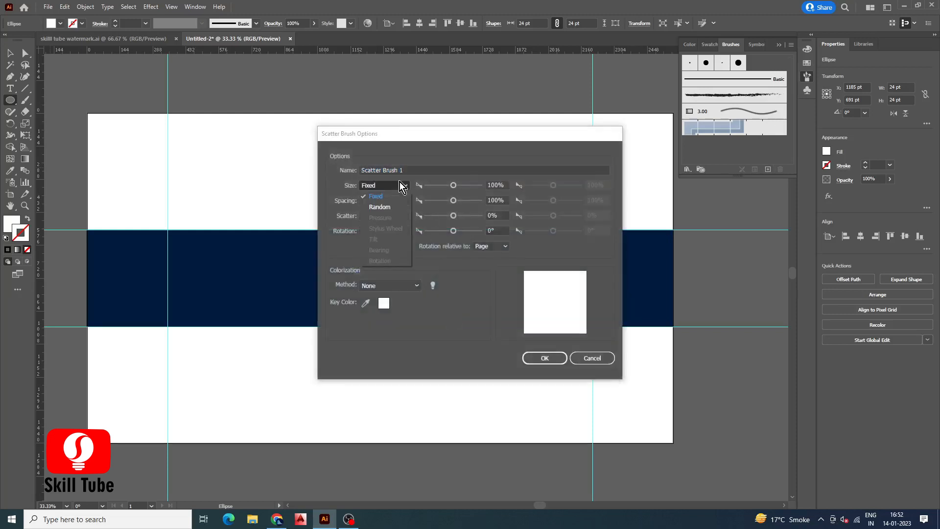
click(379, 206)
click(400, 201)
click(381, 221)
click(391, 215)
click(381, 237)
Set size 61%–22%, spacing 37%–767% and scatter -759%–741% for the brush and confirm it
drag(453, 188, 442, 190)
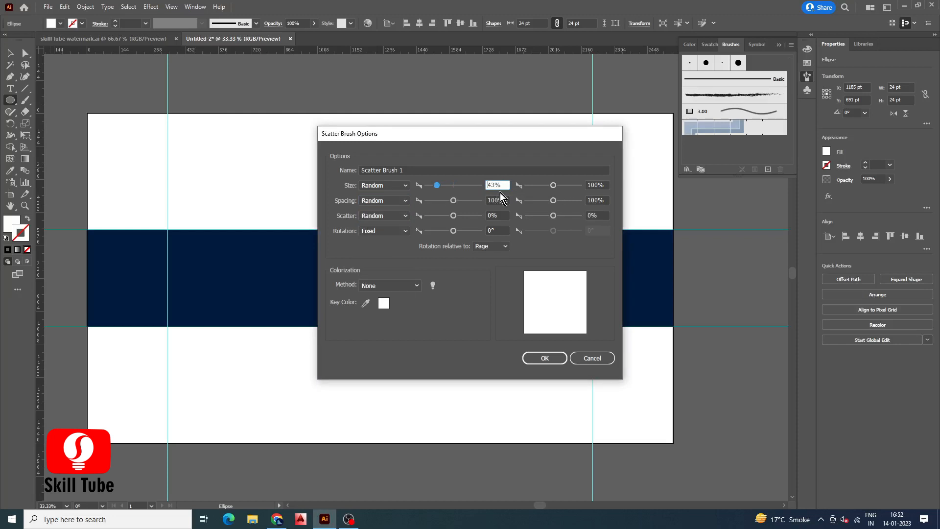
drag(553, 185, 531, 190)
drag(440, 187, 435, 204)
drag(553, 200, 562, 204)
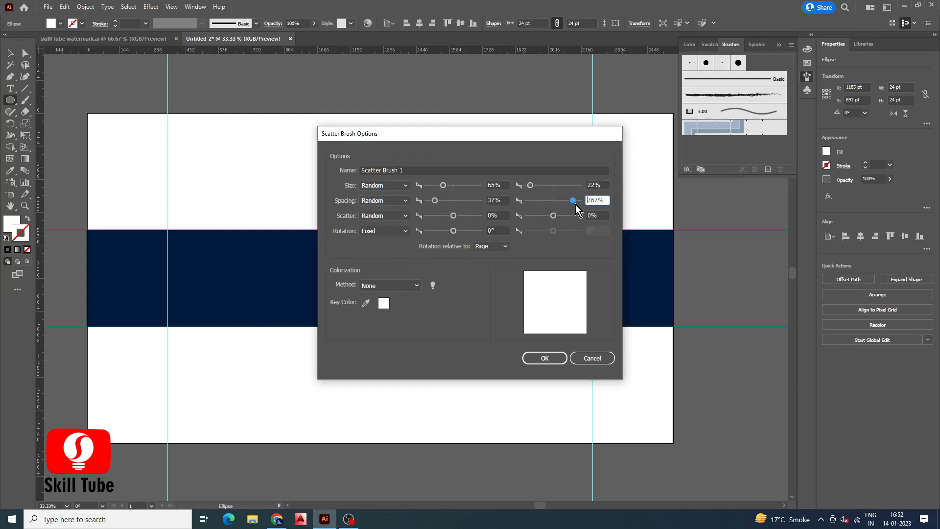
drag(444, 185, 438, 186)
drag(457, 219, 438, 216)
drag(553, 215, 574, 218)
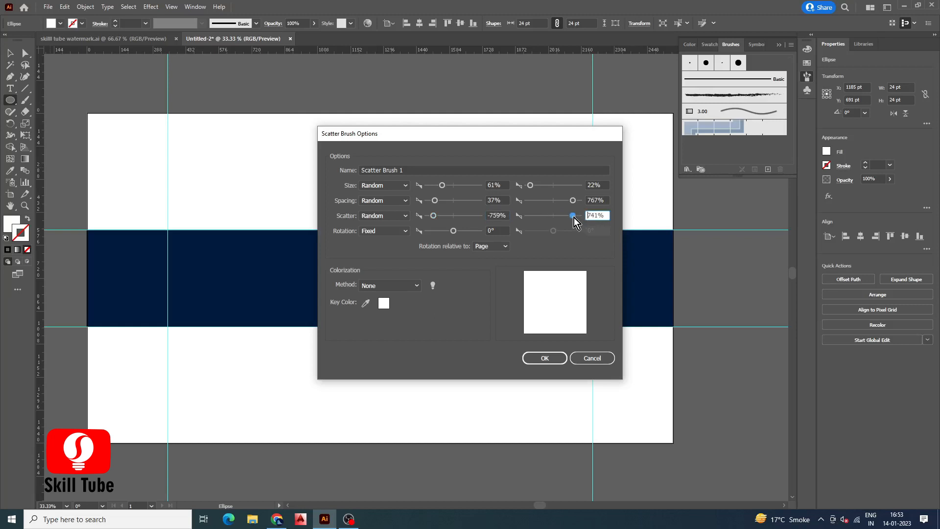
click(550, 358)
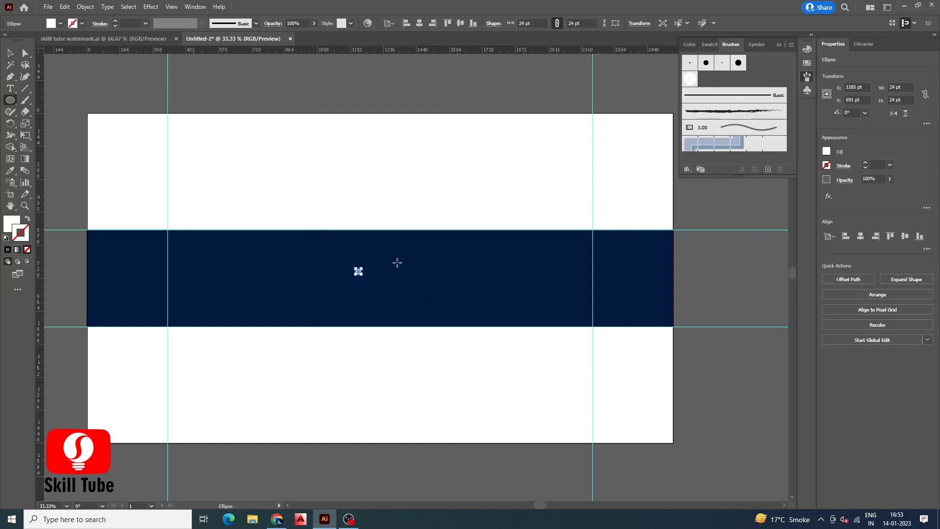
Delete the small circle and paint a looping scatter-brush stroke across the middle of the band
key(Delete)
click(25, 100)
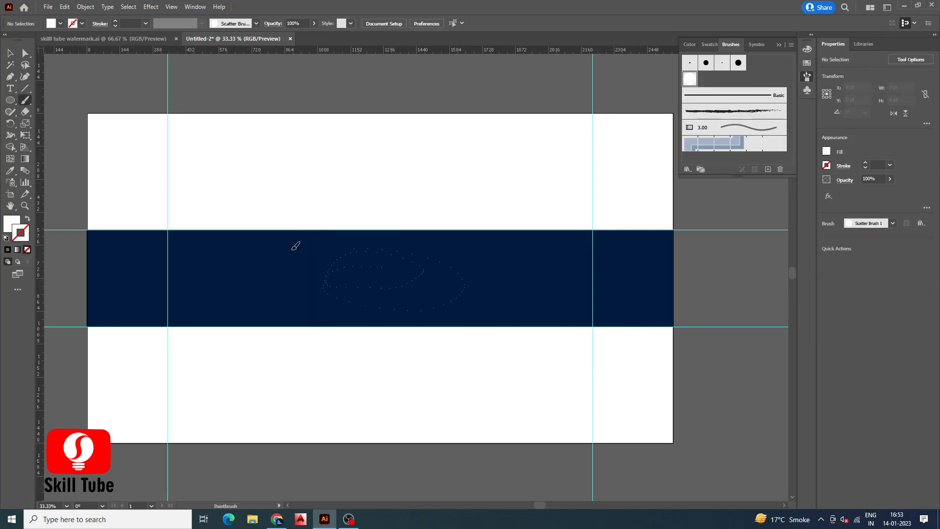
drag(233, 271, 512, 281)
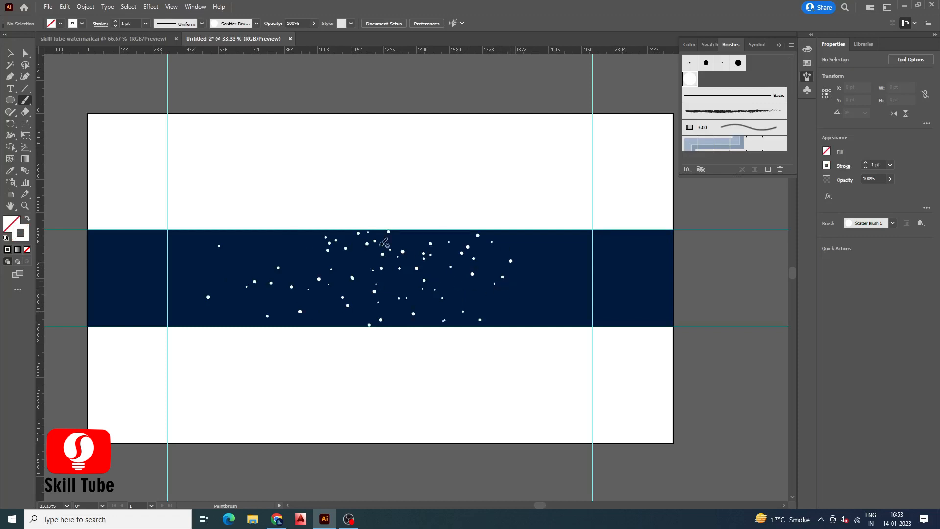
Select the brush strokes and apply a Gaussian Blur with a radius of about 4.2 pixels
key(v)
mouse_move(160, 158)
mouse_down()
mouse_move(565, 372)
mouse_move(492, 332)
mouse_up()
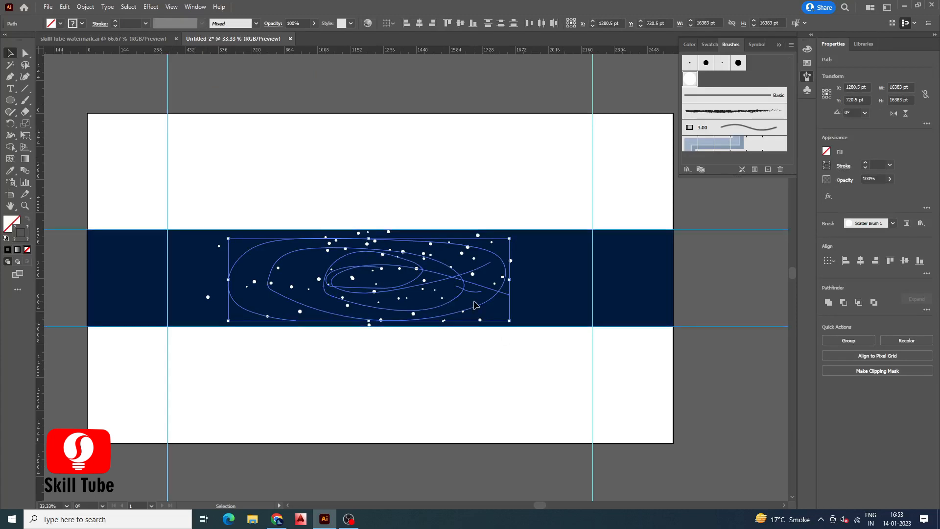
click(149, 7)
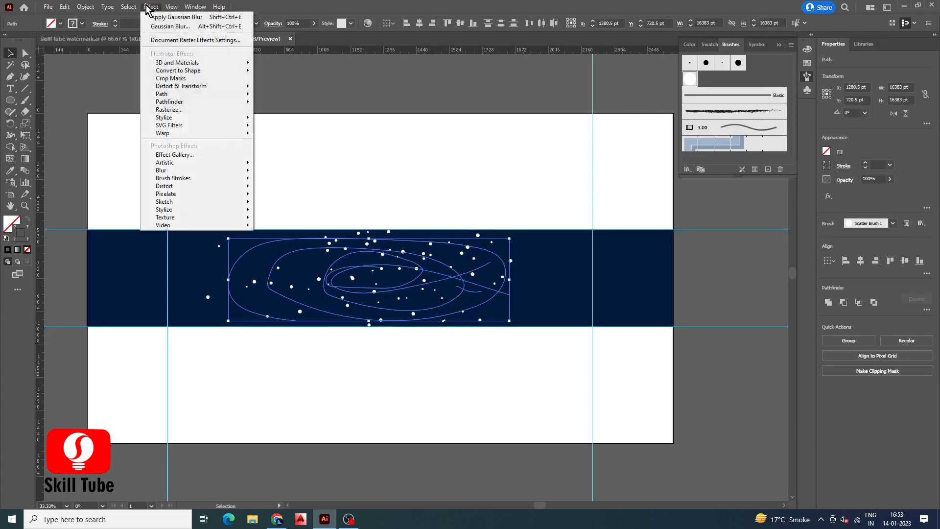
mouse_move(166, 172)
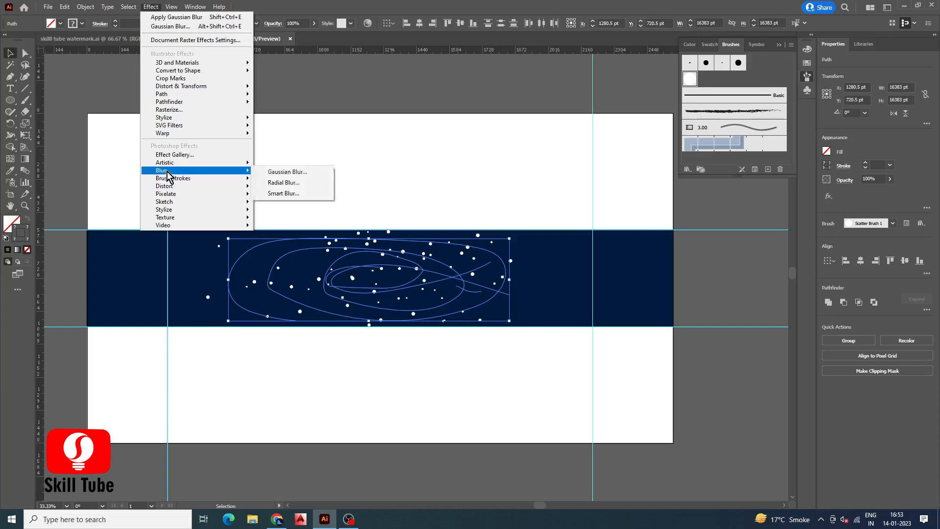
click(278, 171)
mouse_move(458, 252)
mouse_down()
mouse_move(425, 248)
mouse_move(438, 249)
mouse_up()
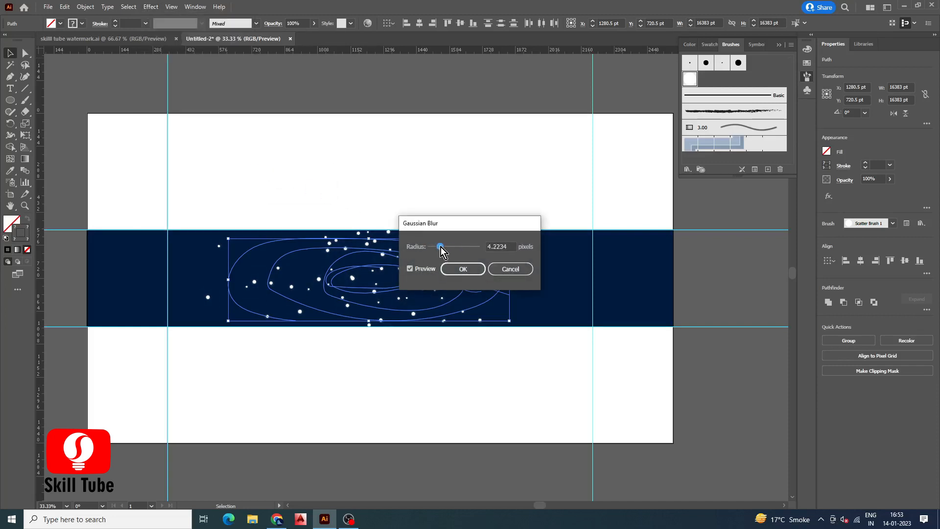
click(455, 268)
Draw a circle about 860 pt across over the band
click(113, 276)
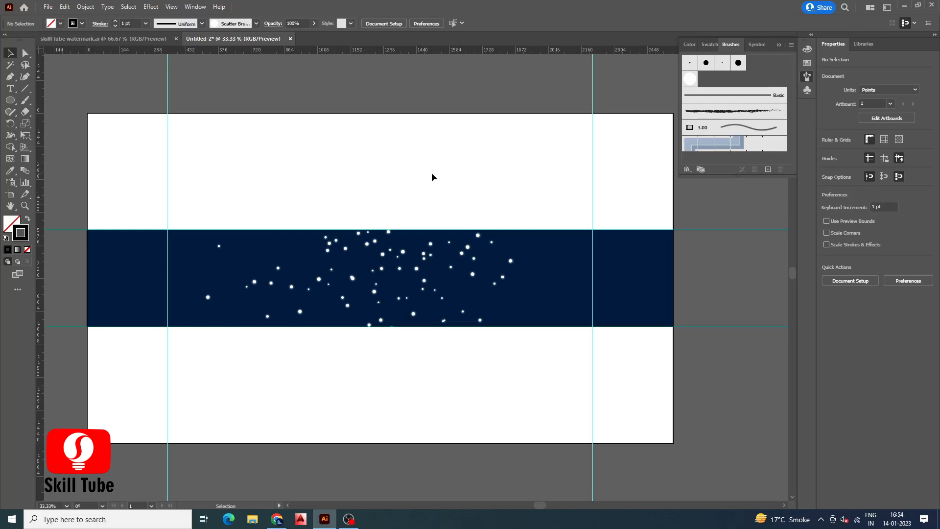
click(9, 100)
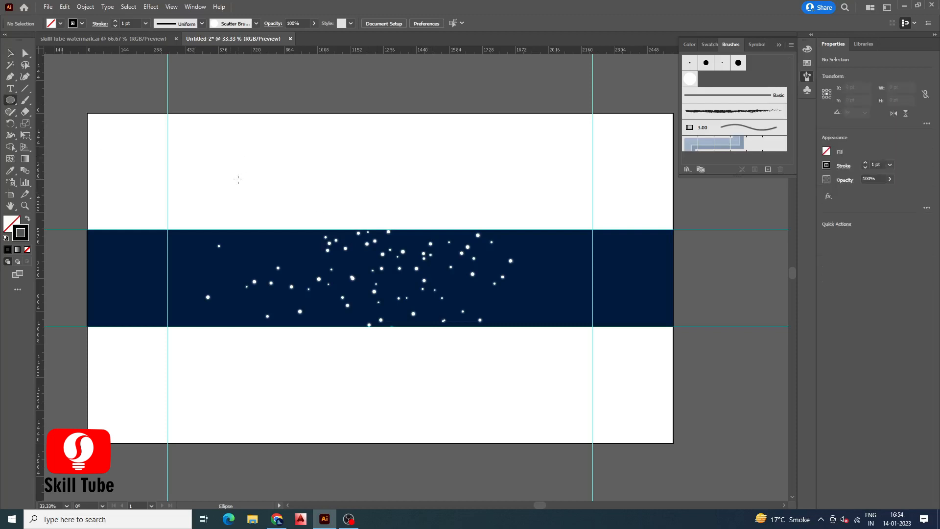
drag(336, 255, 407, 354)
key(v)
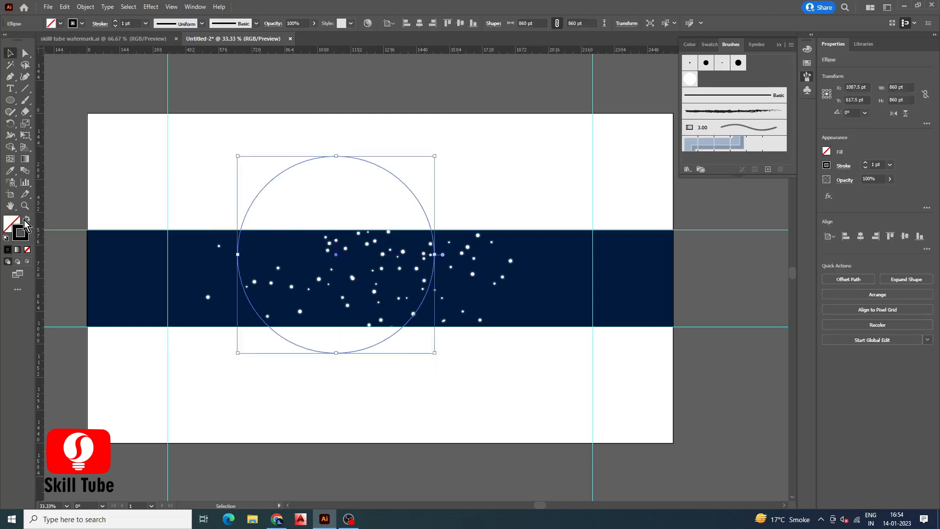
Give the circle a white fill with no stroke and move it to the center of the band
click(26, 219)
double_click(12, 222)
drag(181, 119, 167, 83)
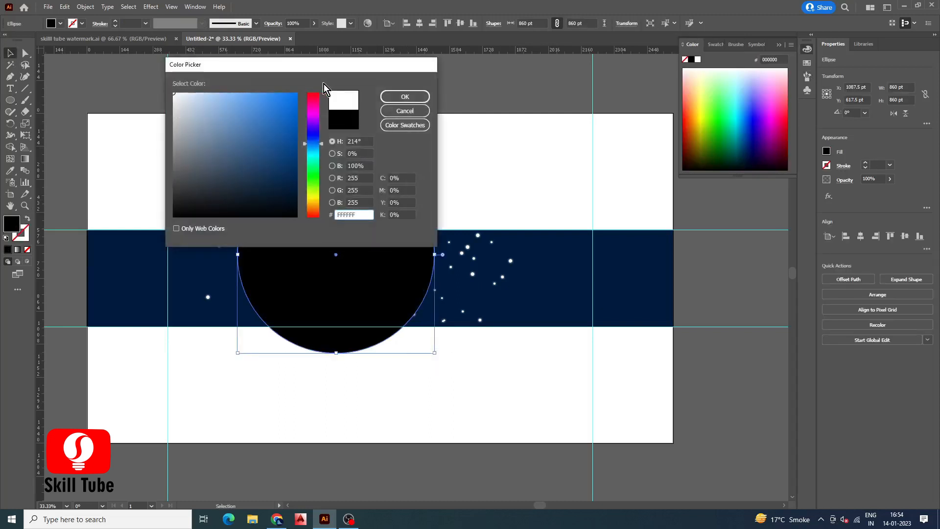
click(405, 97)
drag(352, 208, 400, 231)
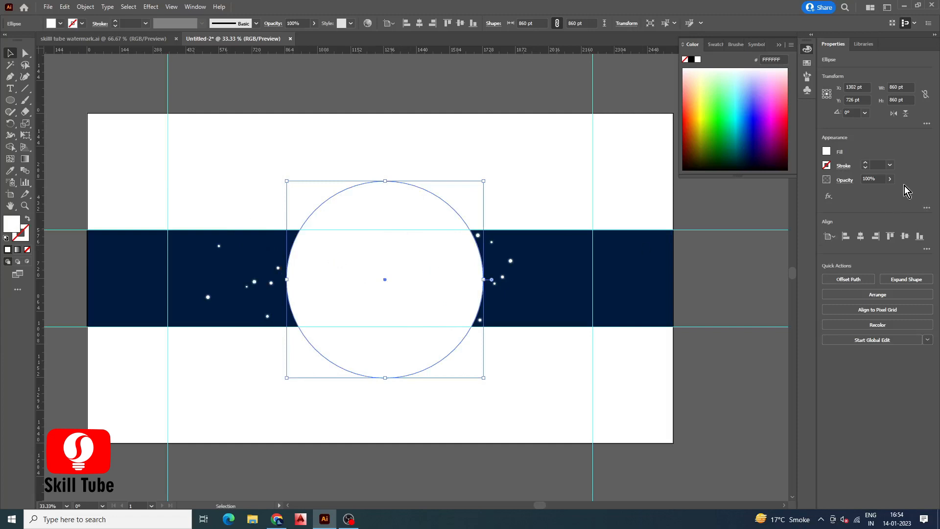
Lower the circle's opacity to about 22%
click(890, 179)
drag(866, 195, 863, 192)
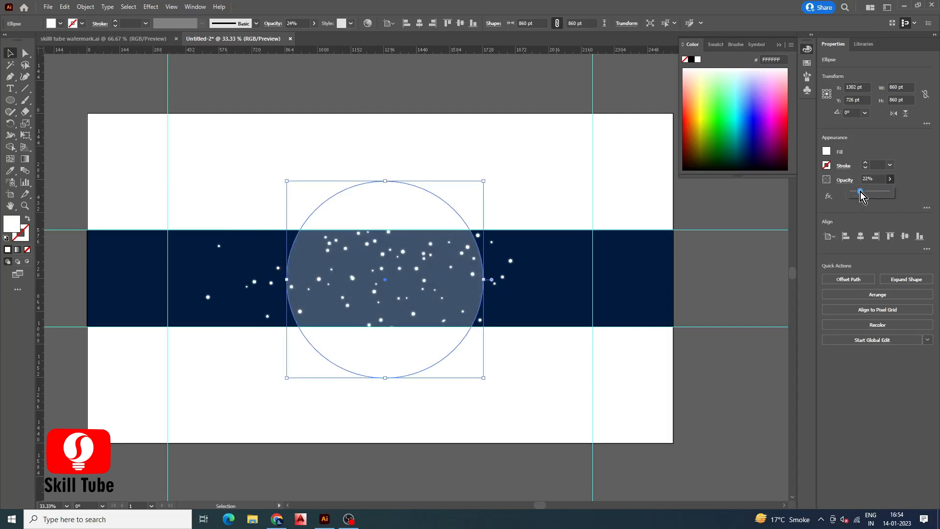
Enlarge the circle to about 920 pt across and unlock all locked objects
drag(485, 378, 490, 385)
click(78, 8)
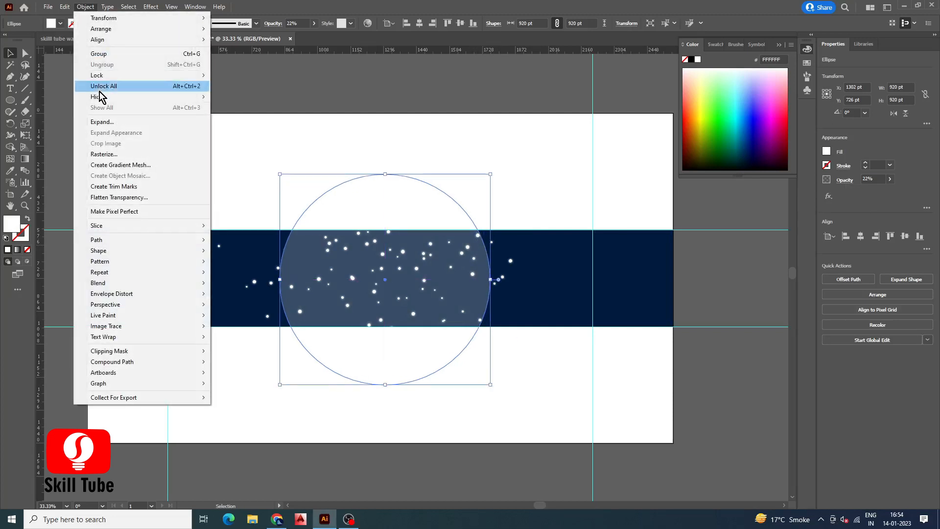
click(98, 84)
Select the band together with the circle and align them to each other's horizontal and vertical centers
shift+click(301, 254)
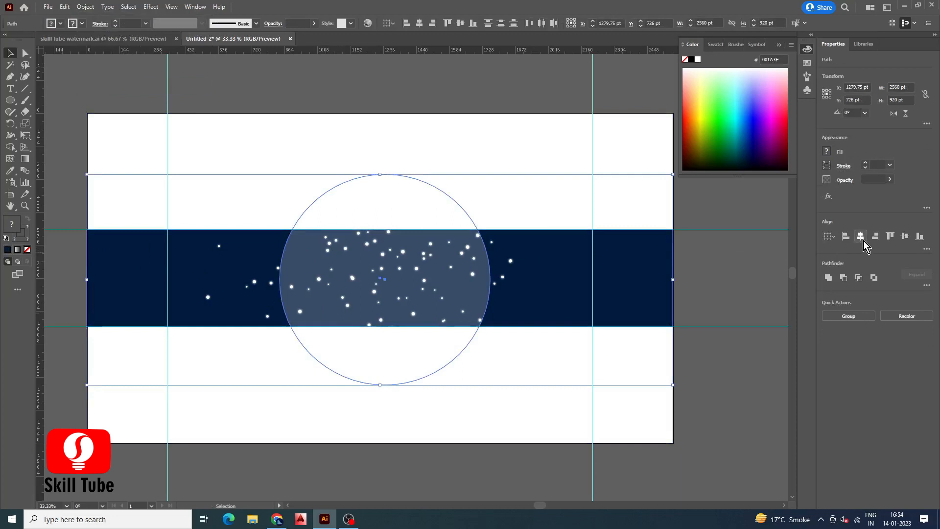
click(861, 236)
click(904, 237)
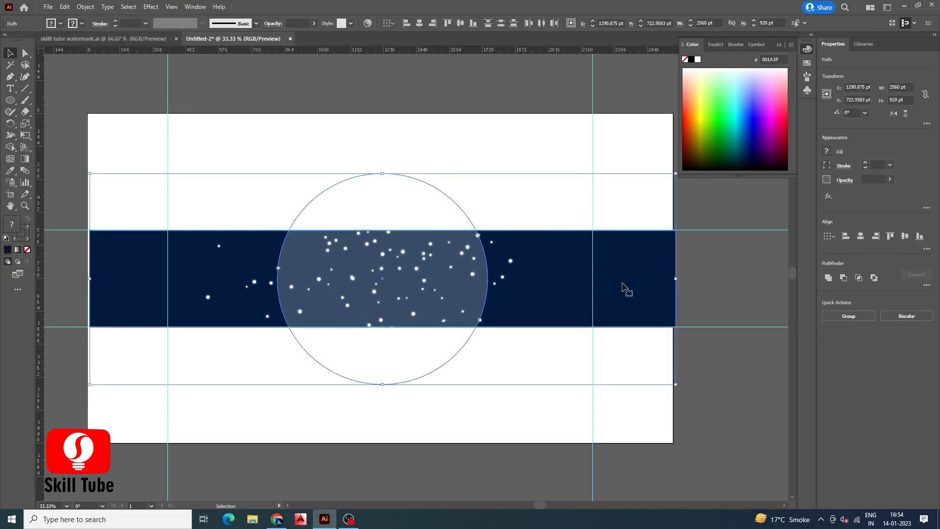
Enlarge the circle to about 970 pt across and paste a copy of it in front
click(193, 190)
click(417, 321)
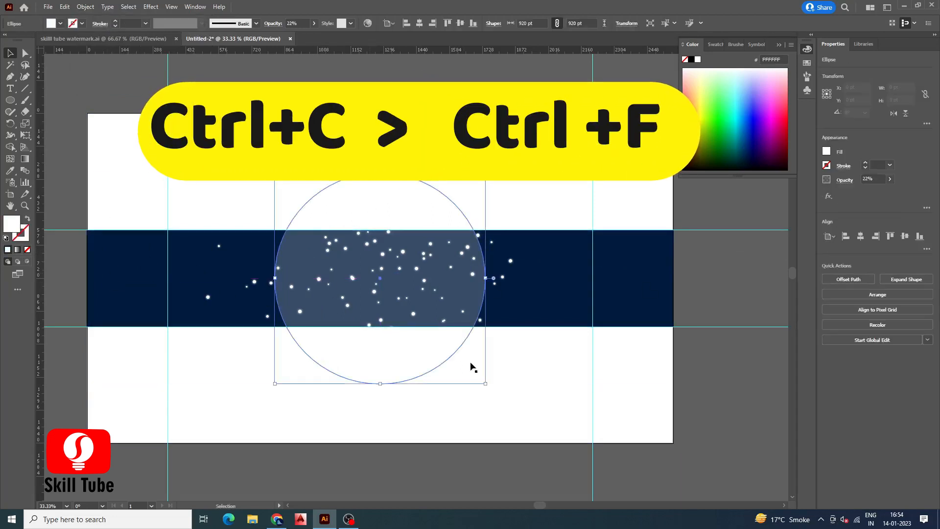
drag(486, 384, 493, 390)
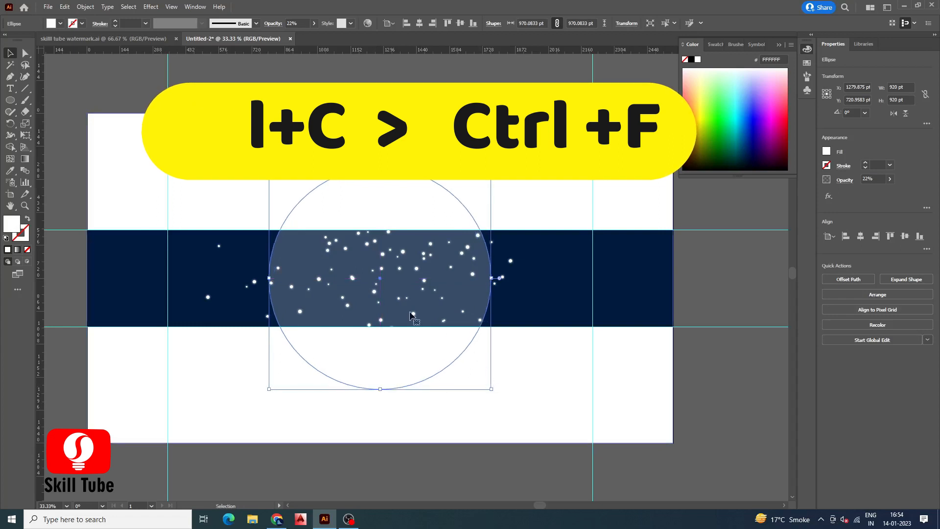
key(ctrl+c)
key(ctrl+f)
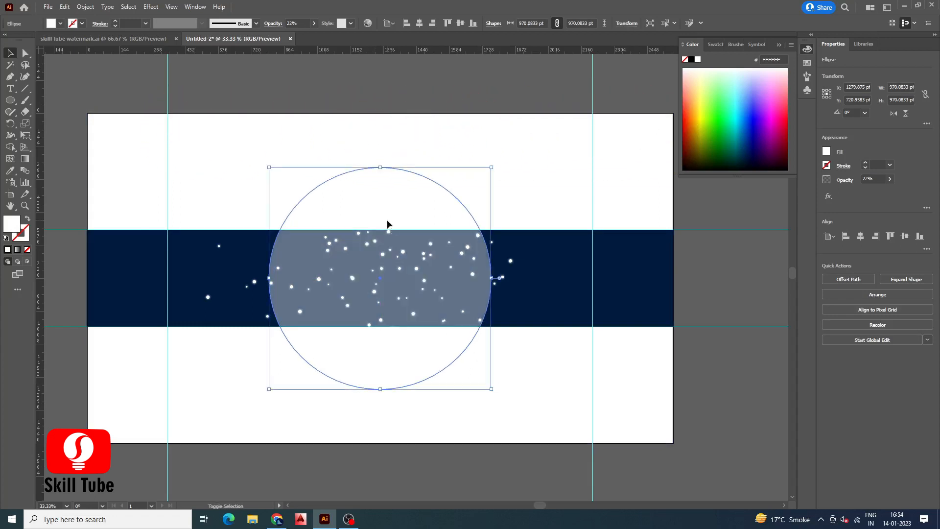
Scale the copy down and paste further smaller copies to form three concentric circles
drag(491, 167, 419, 250)
key(ctrl+c)
key(ctrl+f)
click(48, 93)
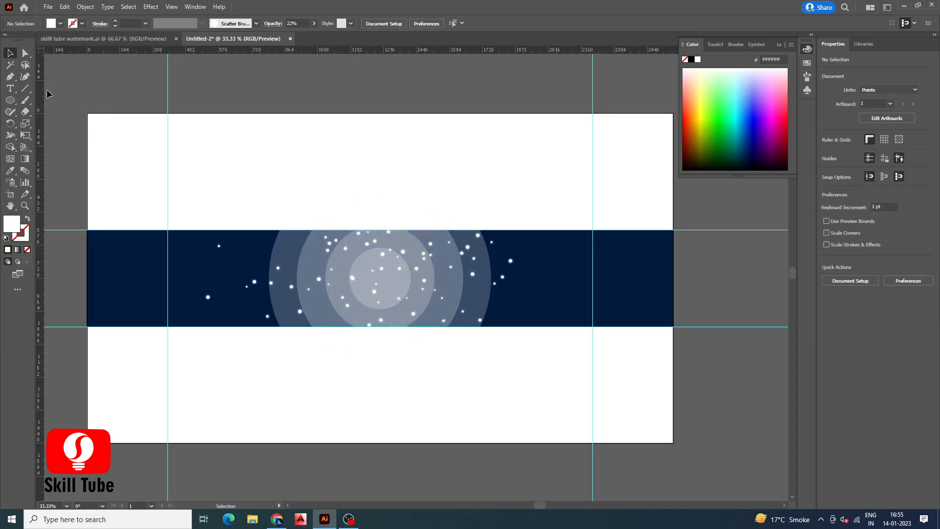
Draw a rectangle over the left half of the band, about 1238 pt wide and 390 pt tall
drag(10, 100, 48, 99)
drag(89, 231, 380, 327)
drag(88, 230, 98, 234)
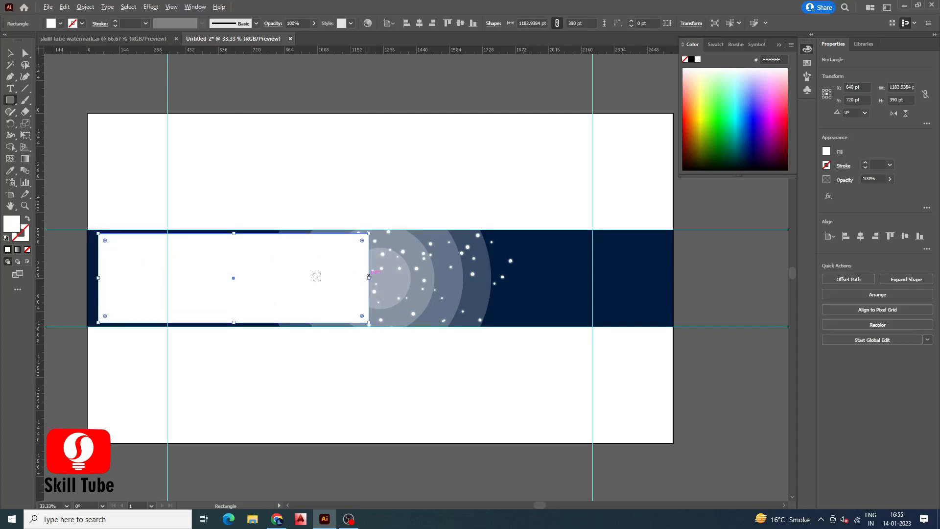
drag(98, 277, 93, 277)
drag(369, 278, 375, 278)
Swap the rectangle's fill and stroke, giving it an 8 pt gradient stroke and no fill
key(shift+x)
click(866, 164)
click(867, 164)
click(867, 164)
click(867, 164)
click(867, 164)
click(866, 163)
click(866, 164)
click(18, 250)
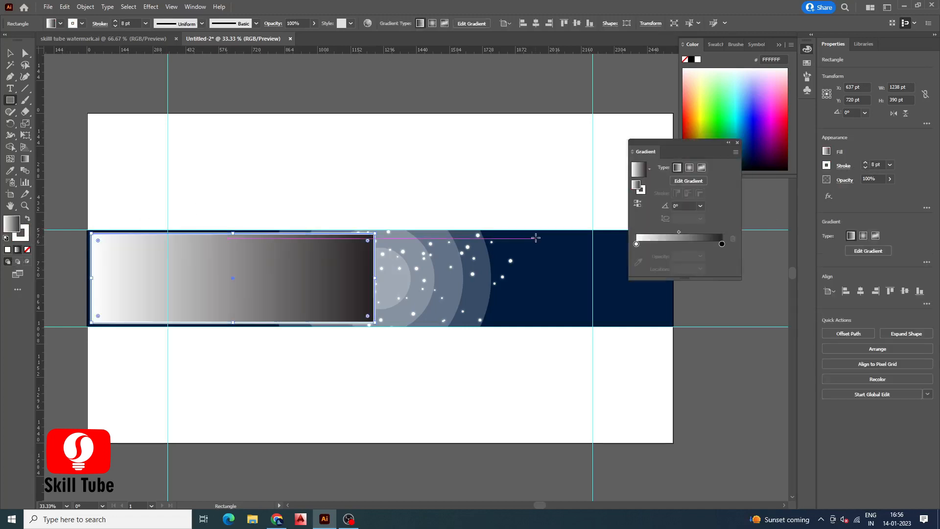
click(28, 219)
click(28, 249)
click(24, 234)
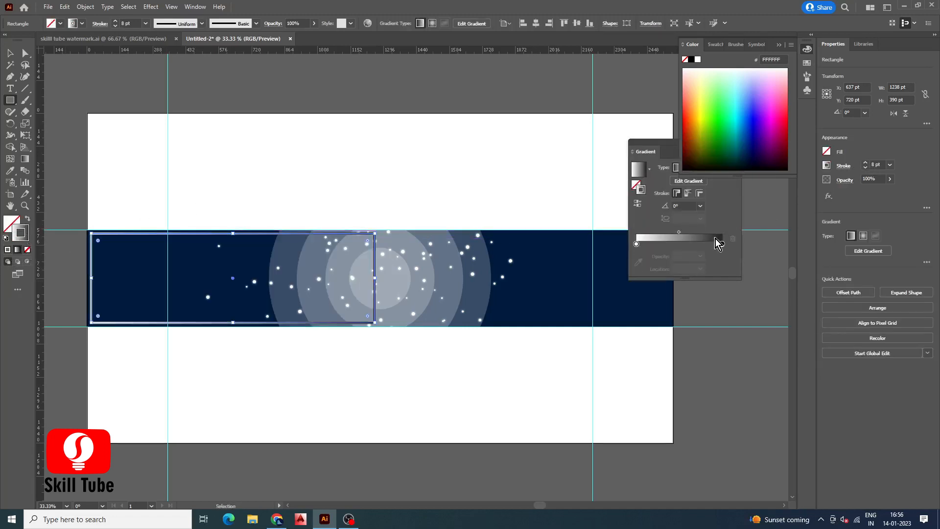
Set both stops of the stroke gradient to cyan
double_click(722, 243)
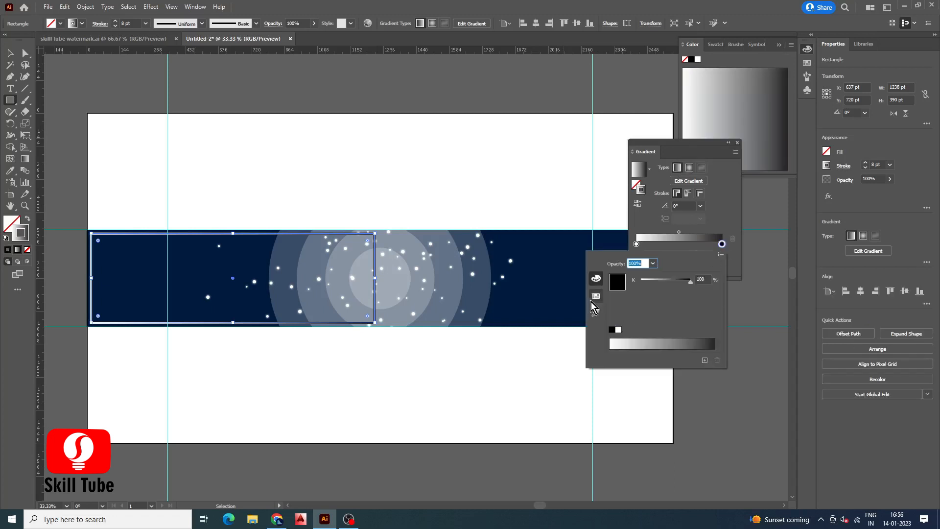
click(691, 282)
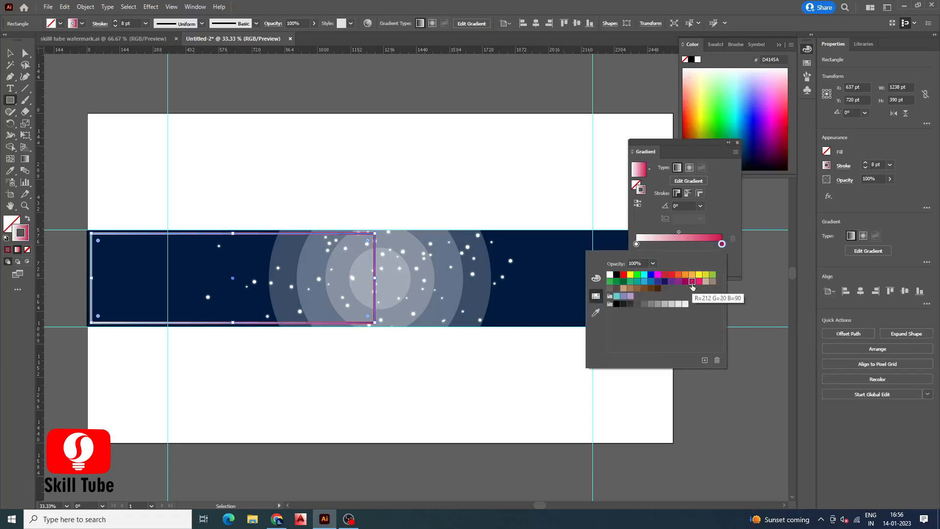
click(644, 276)
double_click(636, 244)
click(644, 275)
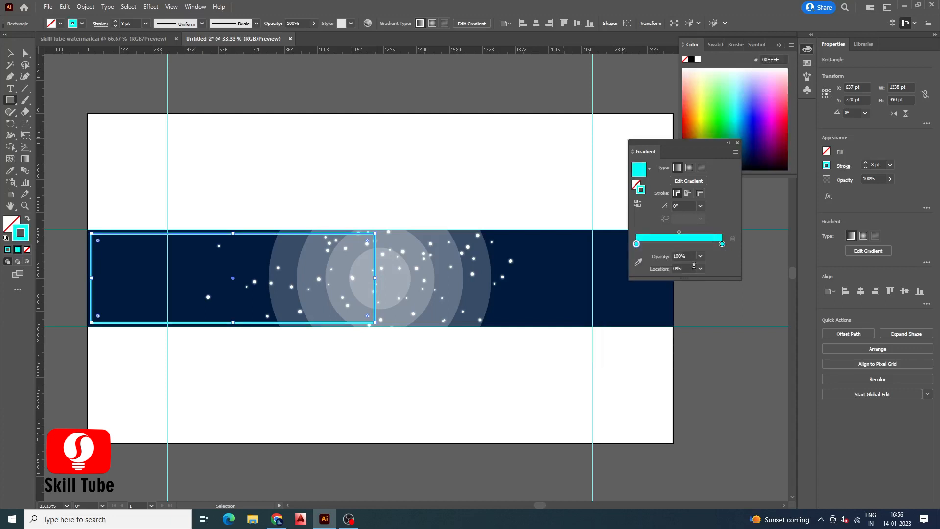
Set the starting gradient stop's opacity to 0% and dock the Gradient panel
click(701, 256)
click(696, 267)
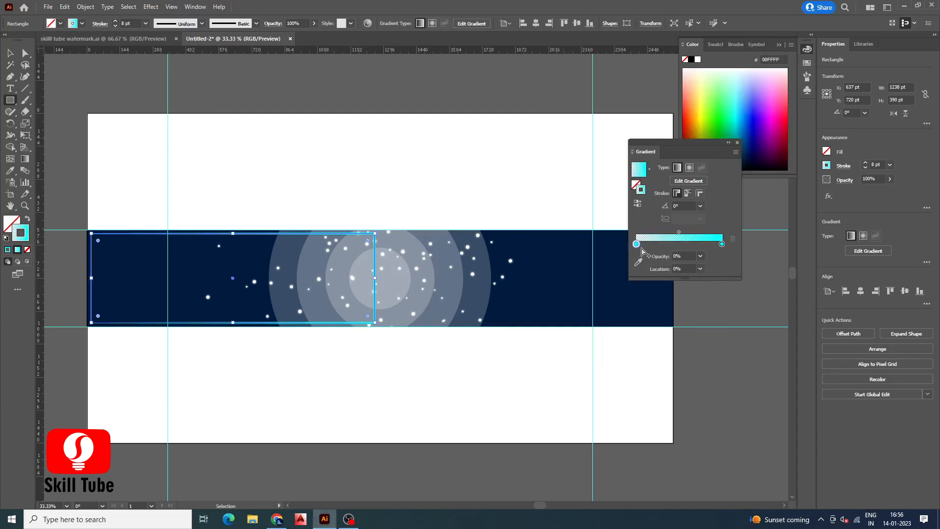
key(v)
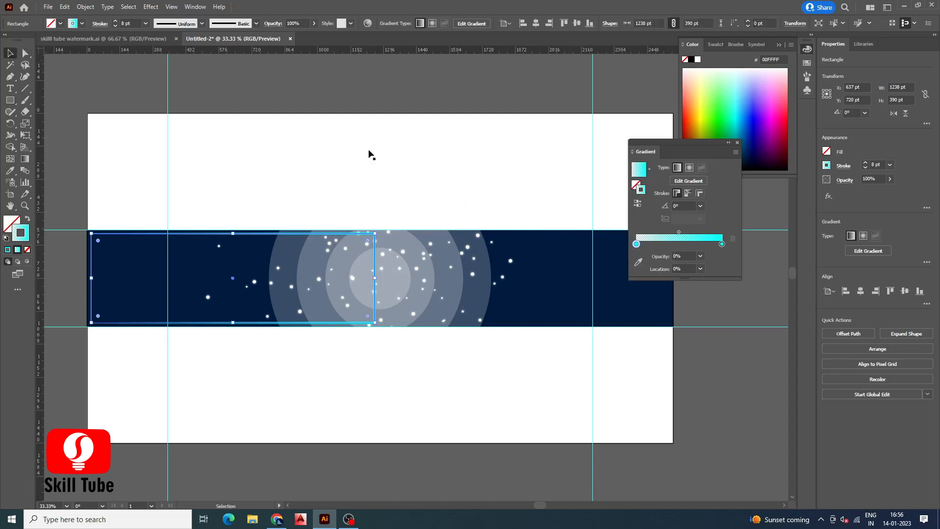
click(726, 143)
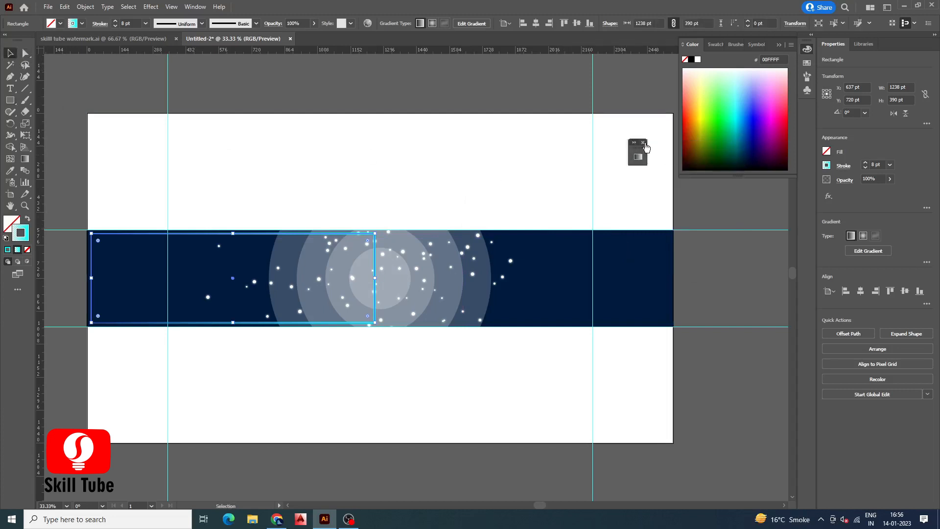
drag(636, 156, 798, 126)
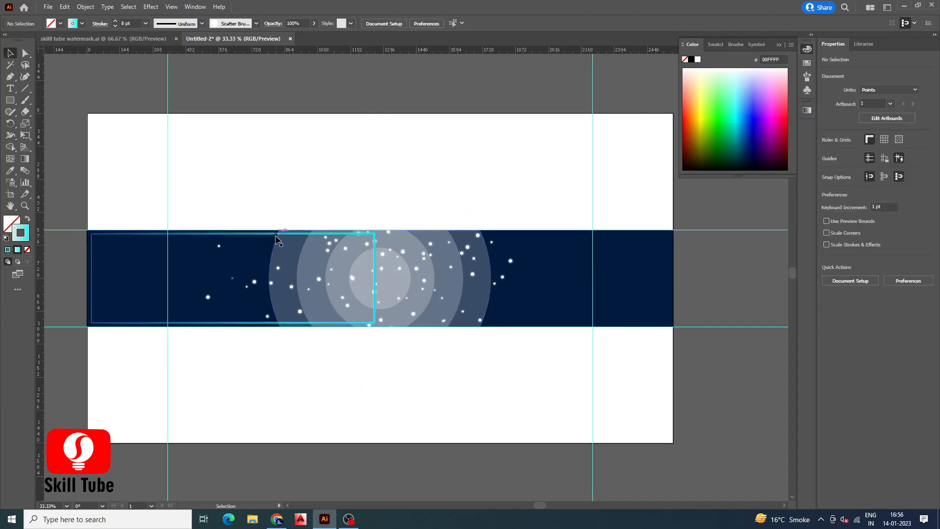
Slant the rectangle's right side by moving its top-right corner further right
drag(375, 322, 368, 321)
drag(99, 277, 94, 277)
click(25, 76)
drag(367, 238, 394, 238)
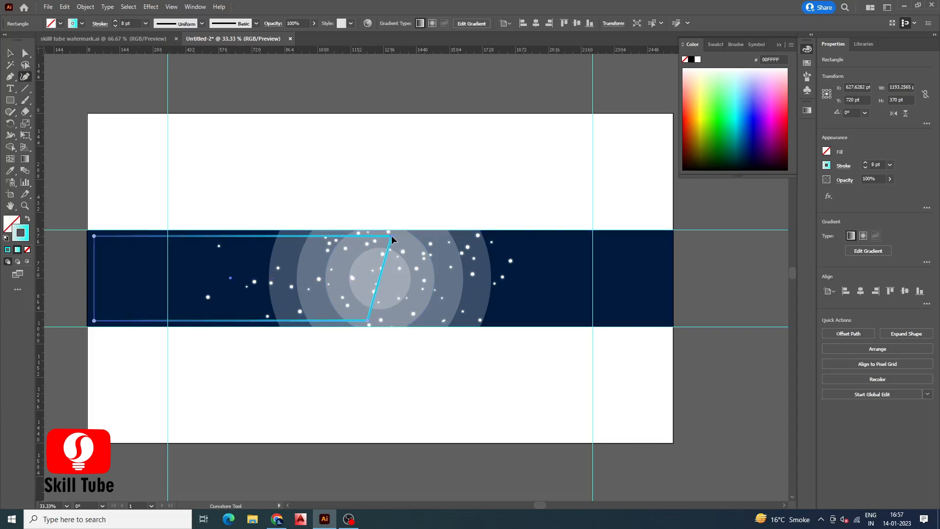
Set the slanted shape's stroke to 12 pt and add a mirrored copy on the band's right half
key(v)
click(866, 163)
click(866, 164)
click(866, 164)
click(866, 164)
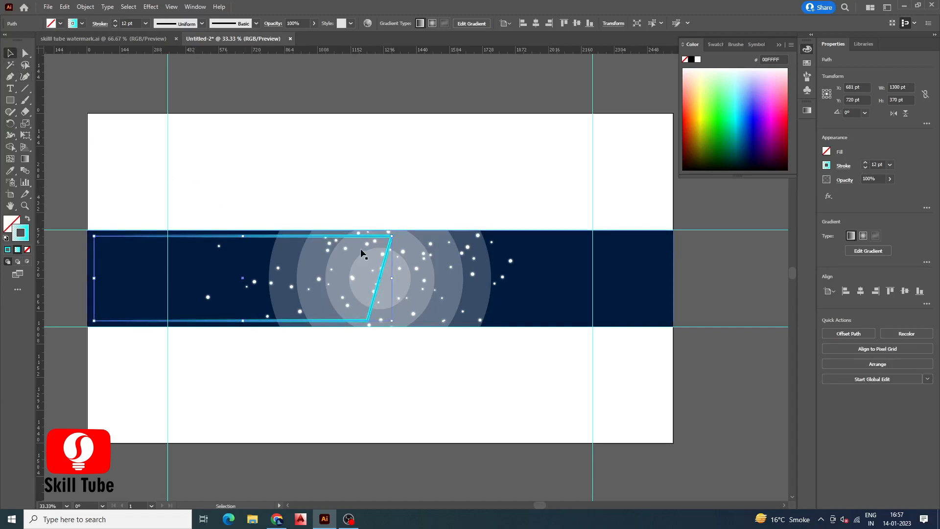
mouse_move(363, 236)
mouse_down()
mouse_move(614, 237)
mouse_move(504, 336)
mouse_move(389, 310)
mouse_up()
drag(528, 240, 547, 239)
Bring the smallest circle to the front and raise its opacity to 100%
scroll(382, 260, up, 1)
scroll(380, 293, down, 1)
click(355, 272)
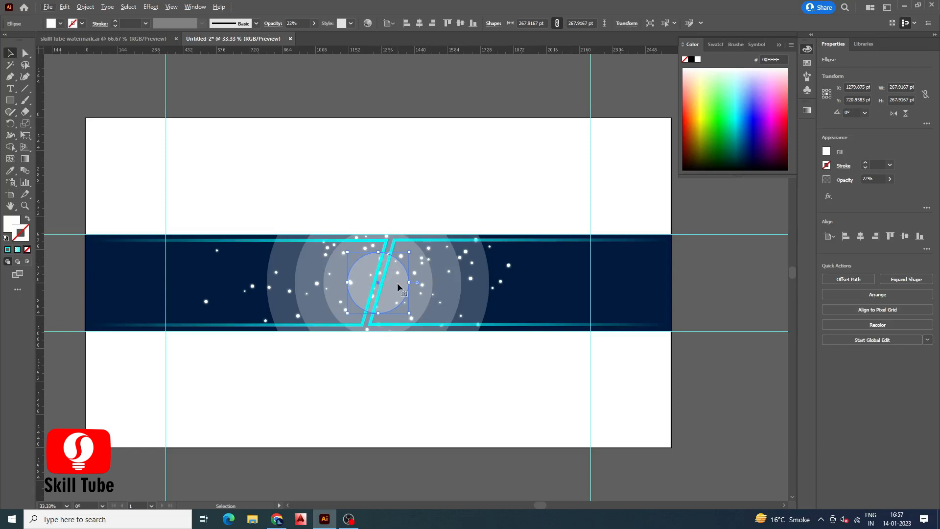
drag(377, 259, 379, 283)
right_click(357, 272)
click(384, 448)
click(490, 469)
key(v)
click(891, 180)
drag(860, 192, 918, 195)
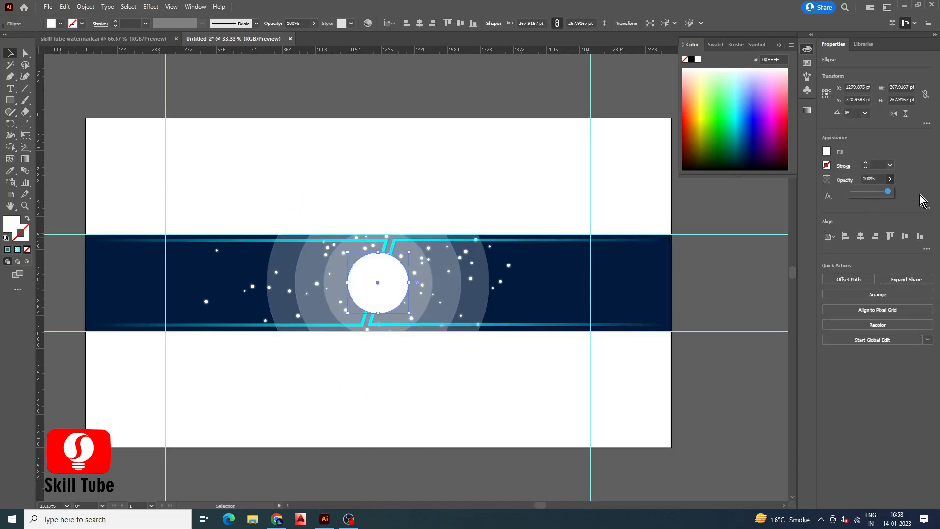
Apply a Drop Shadow effect to the white circle with an X offset of 0 pt
click(392, 98)
click(392, 299)
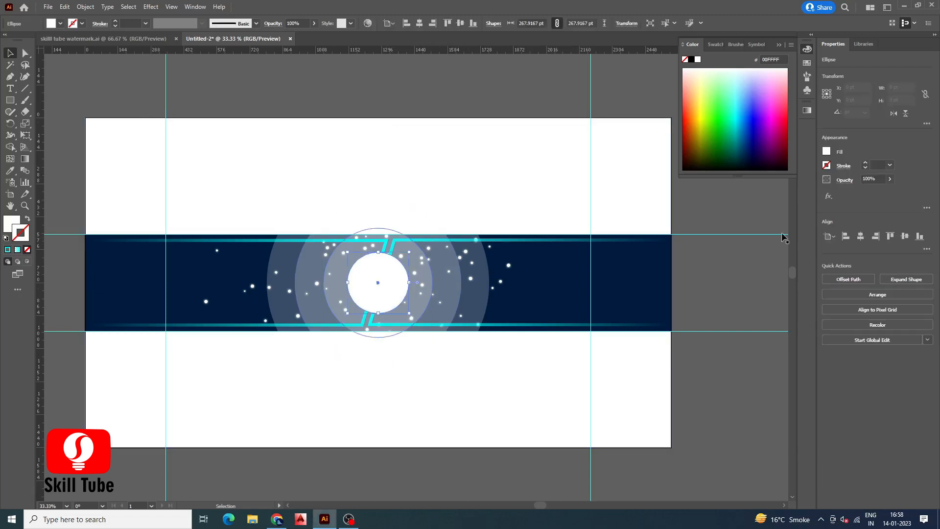
click(832, 197)
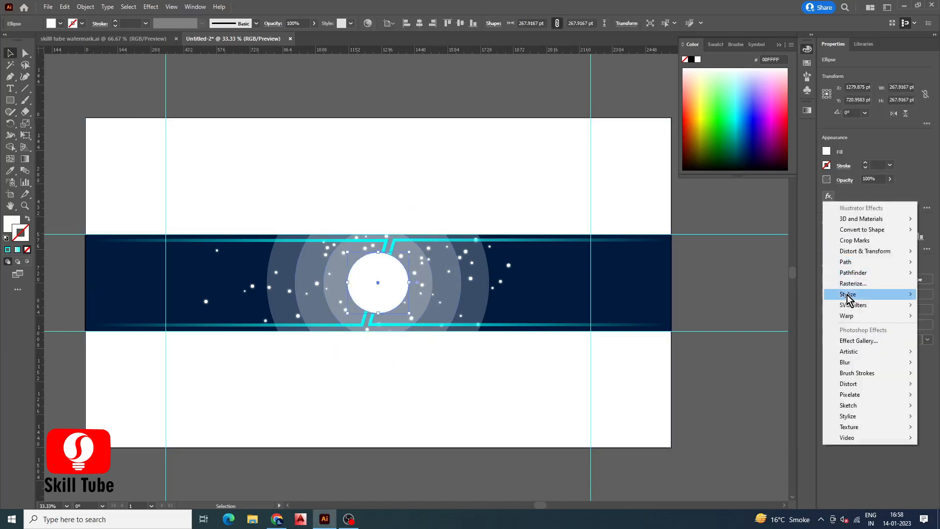
mouse_move(839, 294)
click(784, 295)
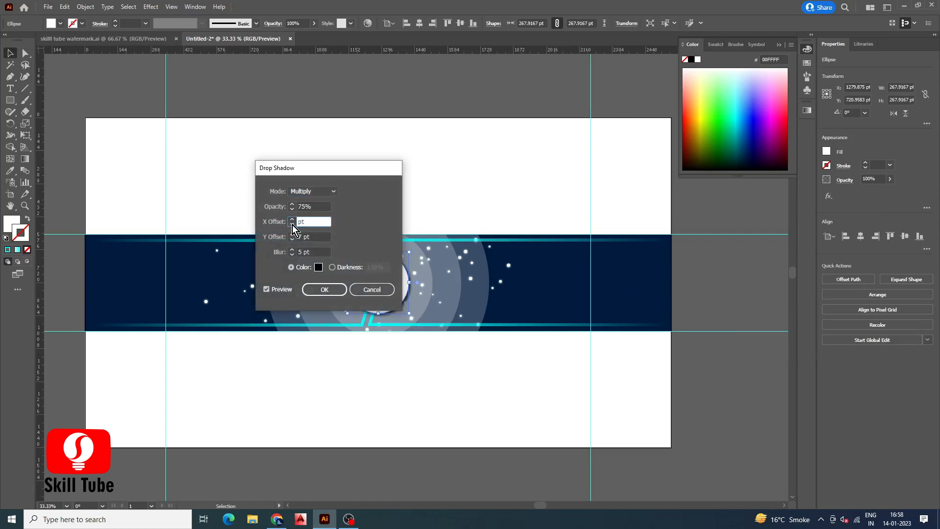
double_click(299, 236)
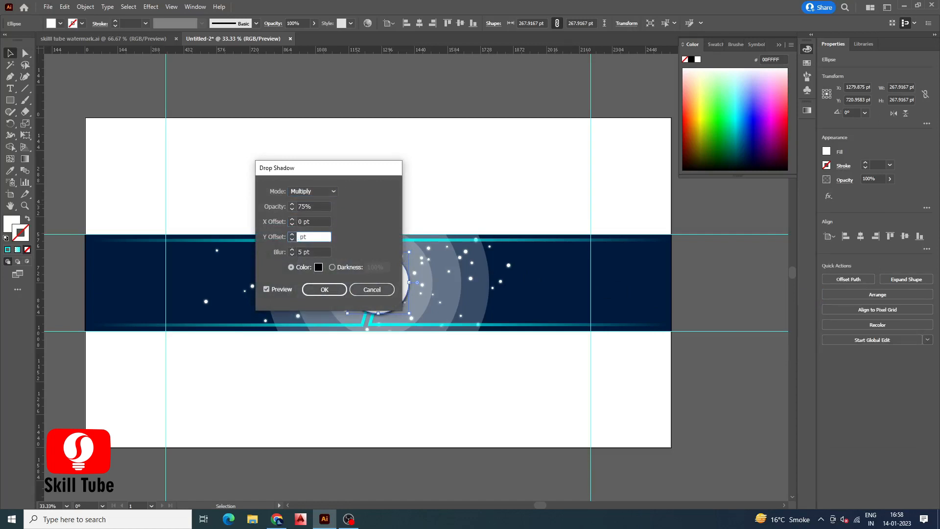
click(316, 292)
click(409, 168)
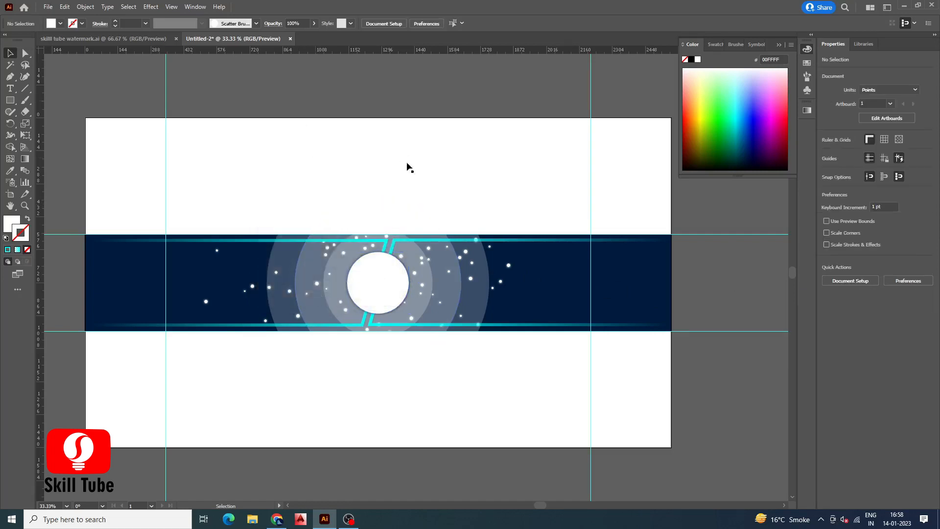
Change both gradient stops of the right-hand shape's stroke to pink
click(405, 240)
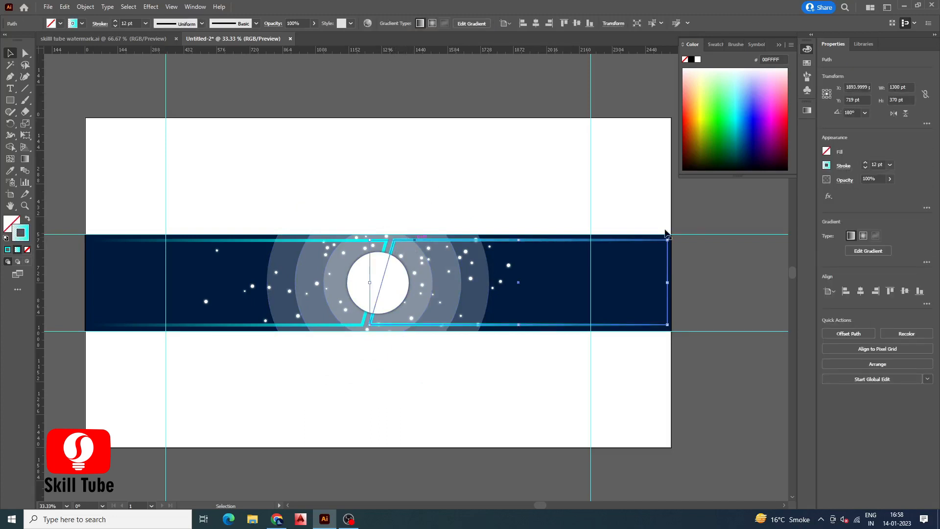
click(807, 110)
double_click(777, 198)
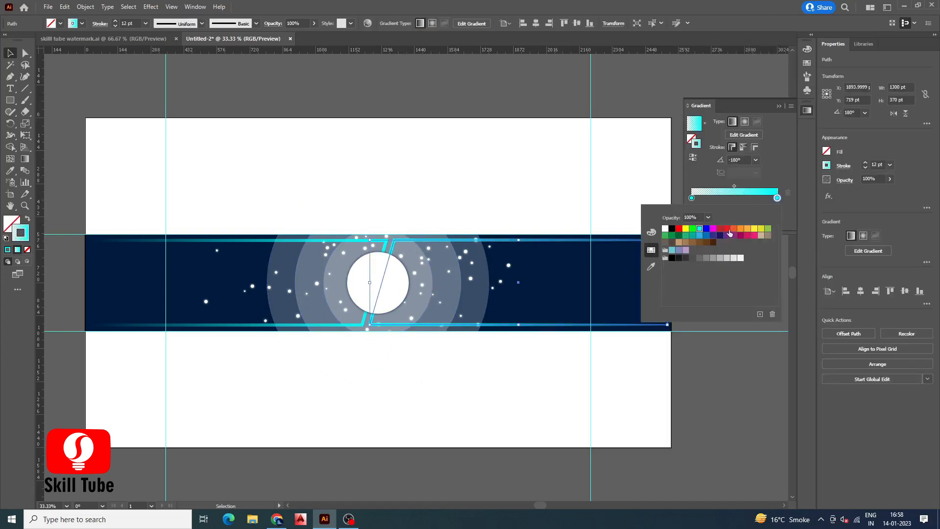
click(748, 239)
double_click(692, 198)
click(748, 238)
click(274, 120)
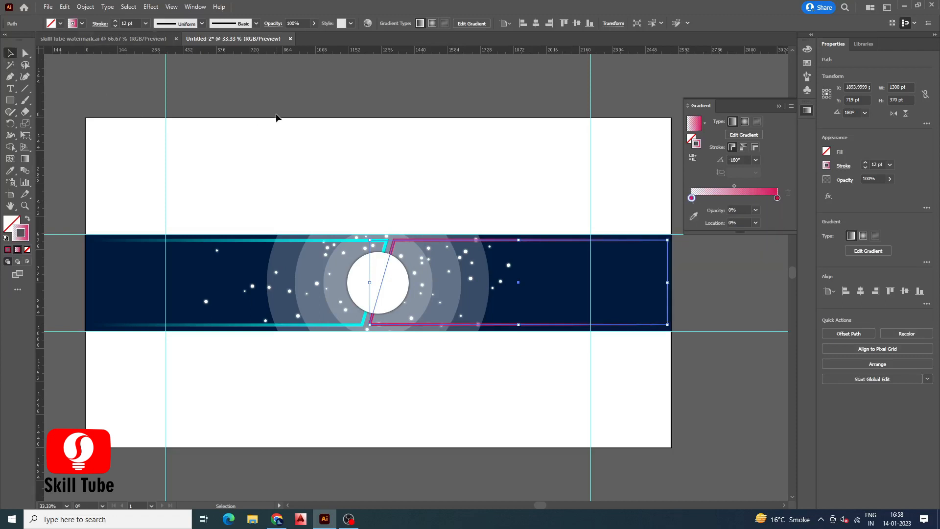
click(277, 120)
Shrink the pink shape and move it toward the band's right edge
click(453, 240)
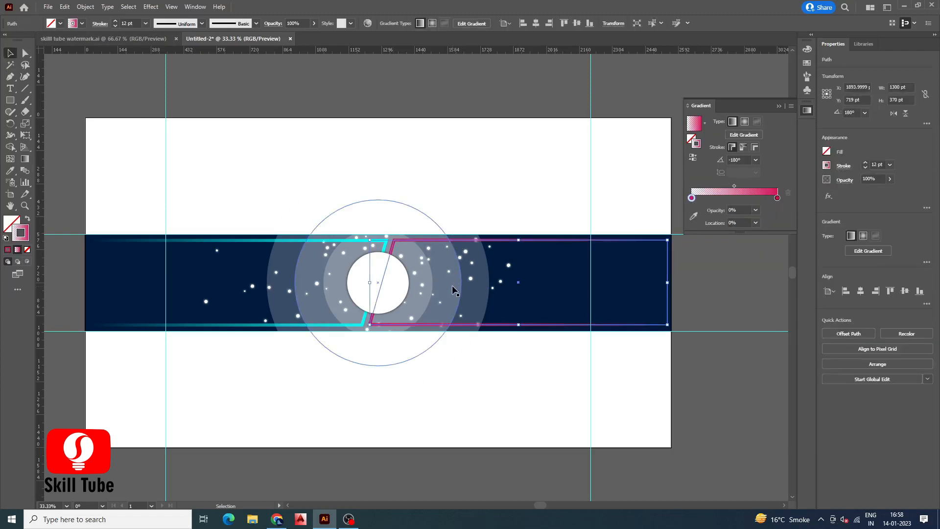
drag(371, 240, 424, 255)
drag(507, 261, 669, 261)
drag(604, 281, 607, 280)
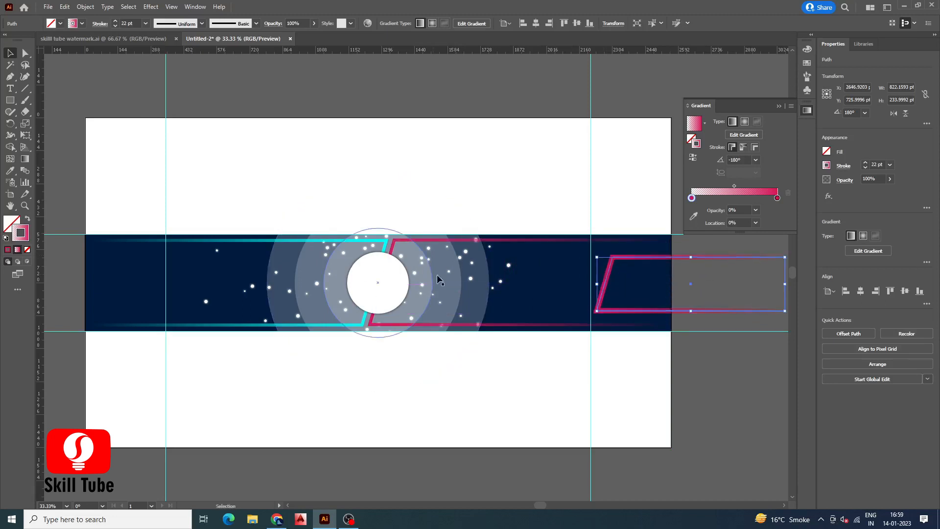
Shrink the cyan shape and move it to the band's left side
click(247, 243)
drag(386, 239, 364, 261)
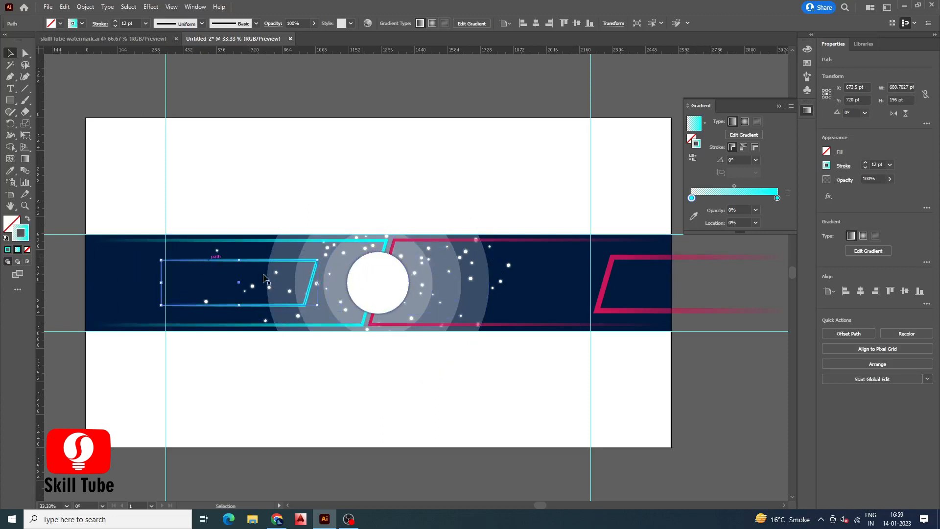
drag(287, 304, 619, 316)
drag(610, 257, 223, 259)
Set the cyan shape's stroke to 22 pt and push it further left past the band edge
click(601, 292)
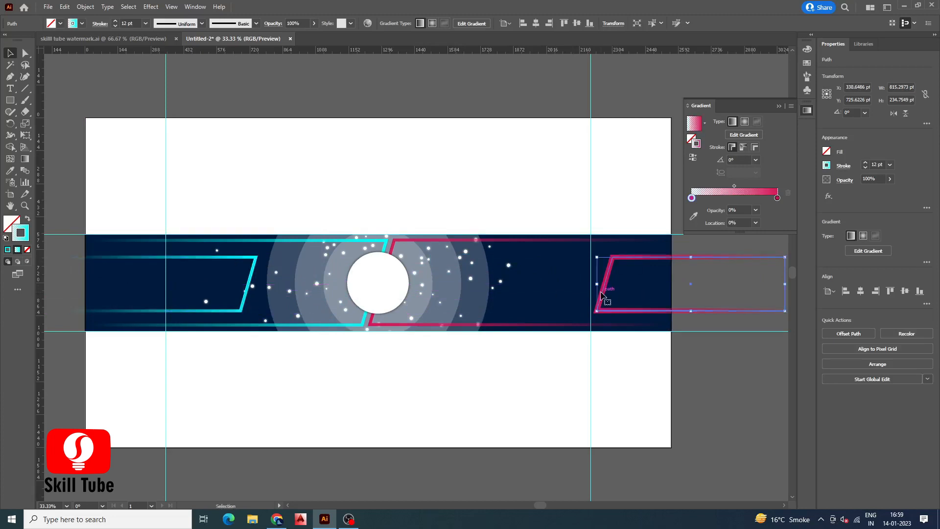
click(170, 257)
click(865, 164)
click(865, 164)
click(865, 164)
double_click(865, 164)
double_click(865, 164)
click(865, 164)
click(864, 164)
click(865, 164)
drag(240, 282, 154, 284)
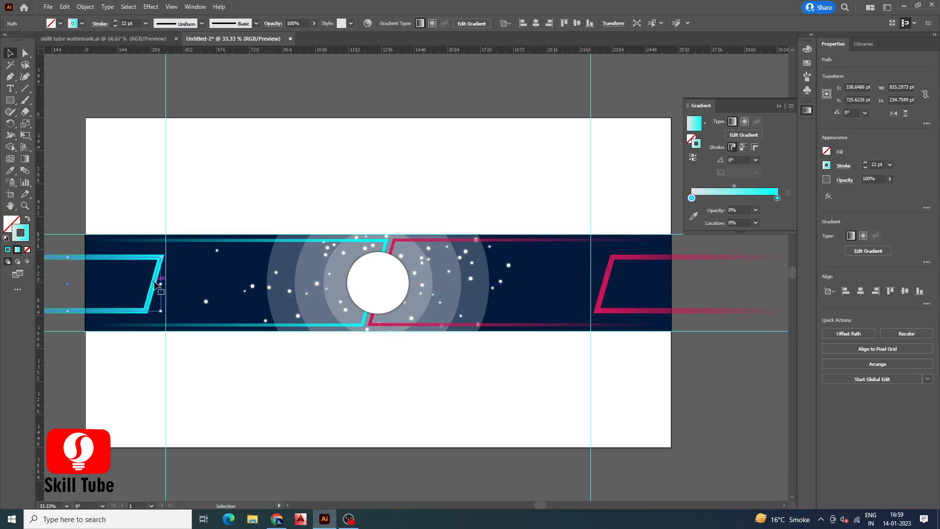
Bring the Skill Tube logo from the watermark file into the banner and fit it inside the white circle
click(76, 211)
click(103, 39)
drag(411, 249, 255, 38)
drag(372, 289, 395, 295)
scroll(376, 285, up, 3)
drag(443, 340, 449, 345)
drag(395, 291, 396, 286)
scroll(391, 276, down, 3)
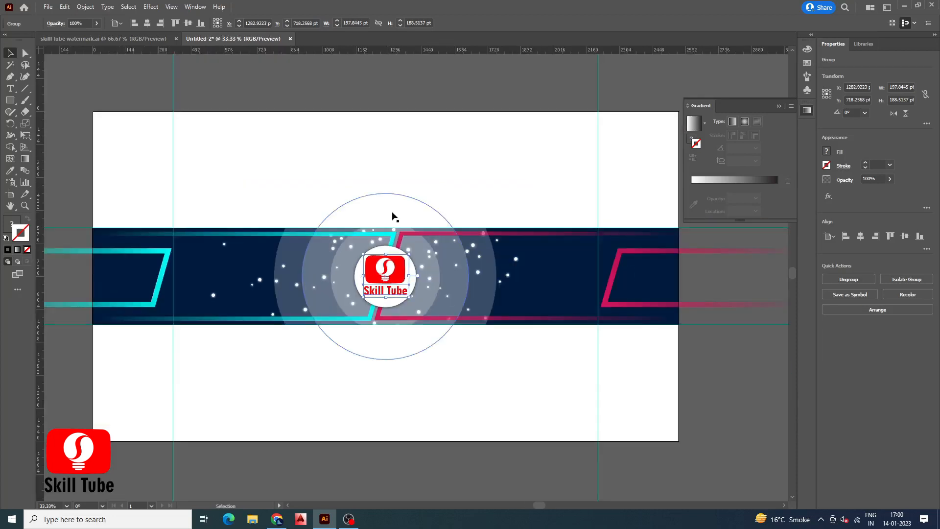
Draw a rounded rectangle about 629 × 106 pt left of the logo and give it the cyan shape's color as a solid fill
click(390, 211)
scroll(294, 210, up, 1)
click(11, 101)
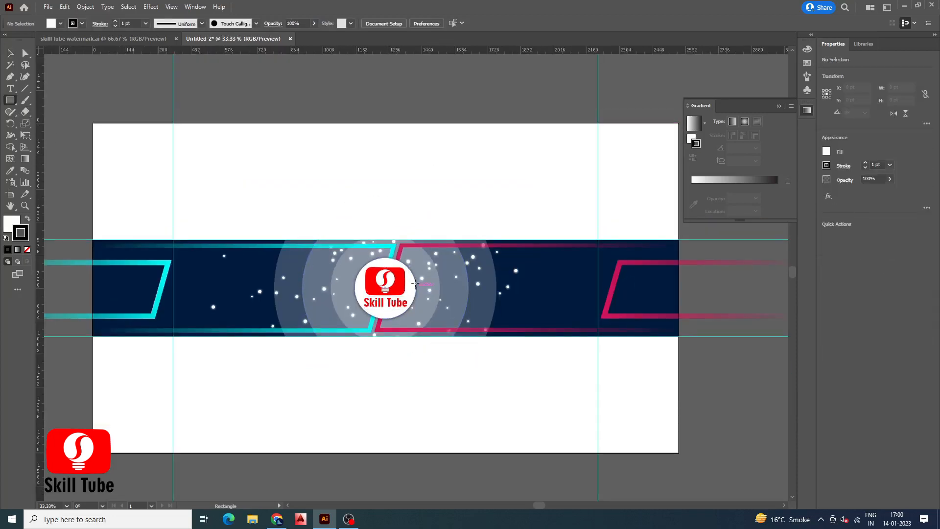
mouse_move(244, 275)
mouse_down()
mouse_move(387, 299)
mouse_move(333, 291)
mouse_move(294, 308)
mouse_up()
click(10, 53)
click(10, 170)
click(125, 255)
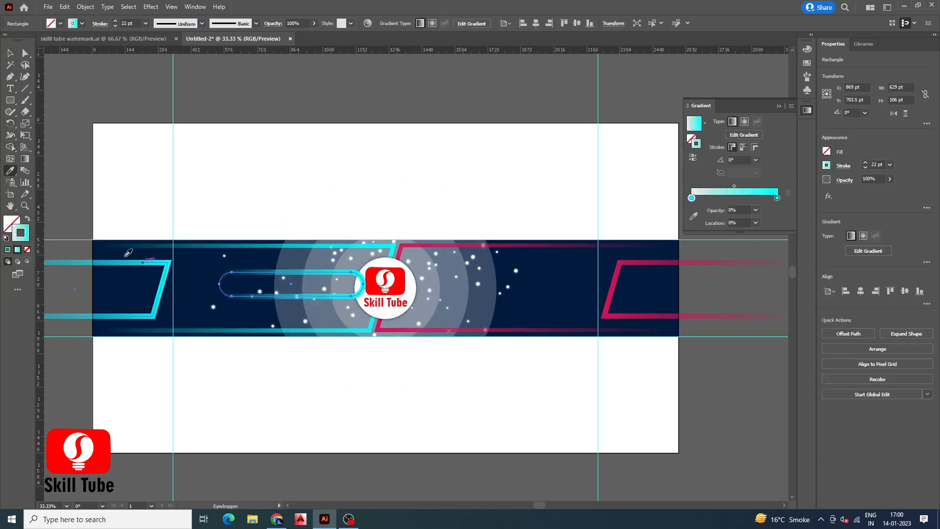
click(26, 219)
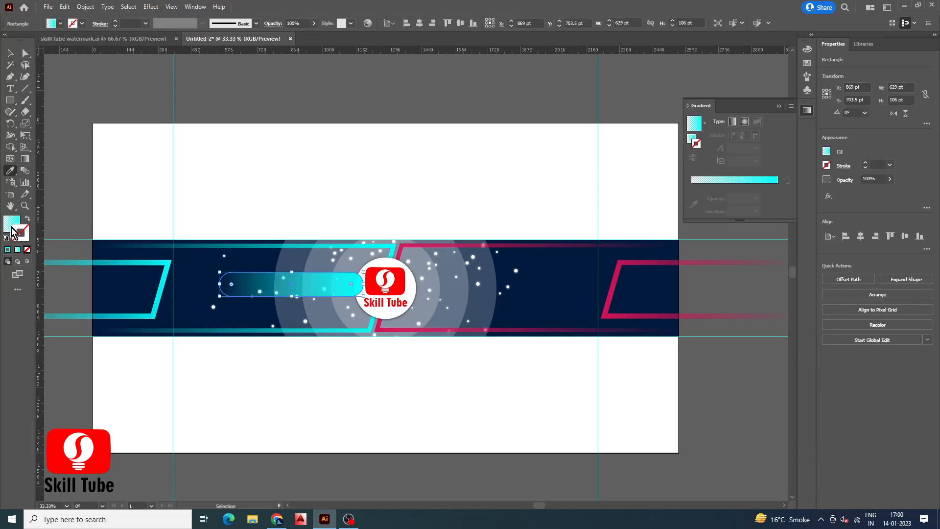
click(8, 249)
Duplicate the bar to the right of the logo and fill the copy with the pink shape's solid color
click(10, 57)
drag(330, 289, 459, 291)
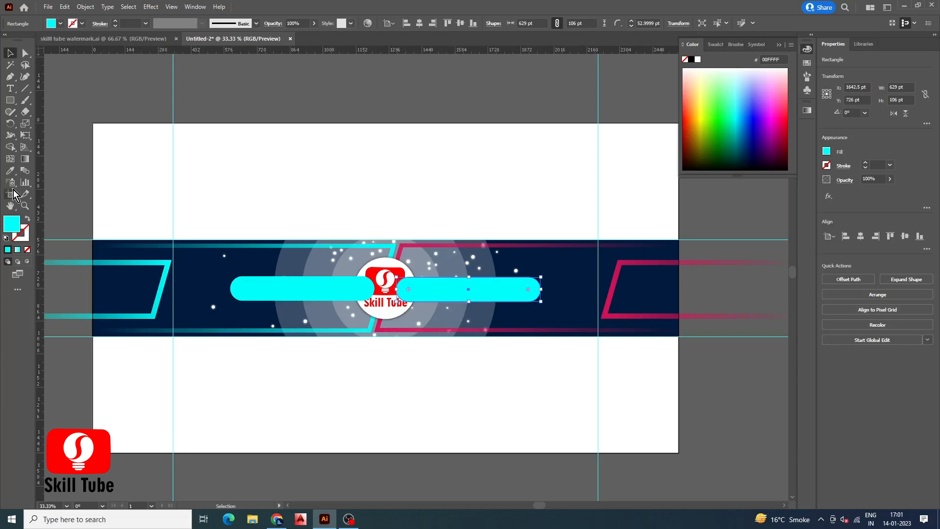
click(10, 170)
click(597, 280)
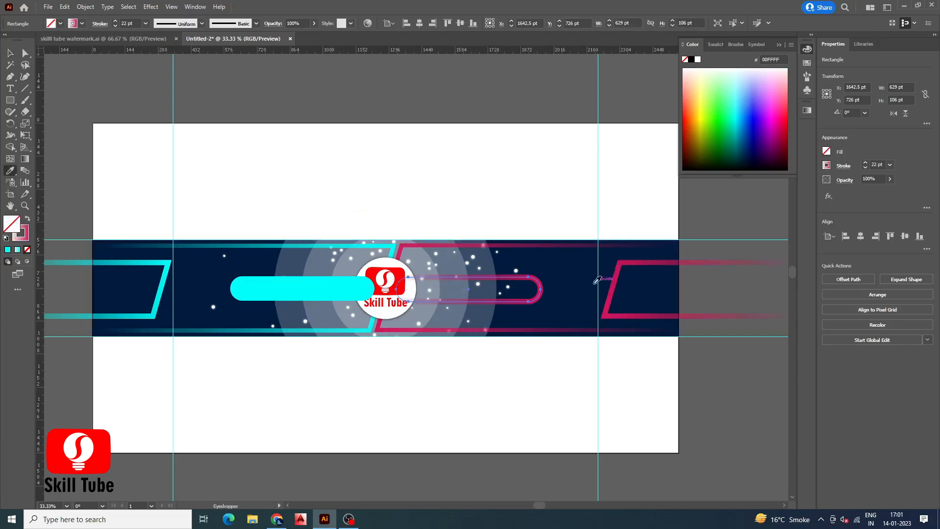
click(26, 220)
click(8, 250)
Bring the white logo circle in front of both bars
click(10, 54)
click(372, 199)
click(386, 263)
shift+click(387, 281)
right_click(387, 282)
mouse_move(431, 405)
click(498, 405)
click(400, 113)
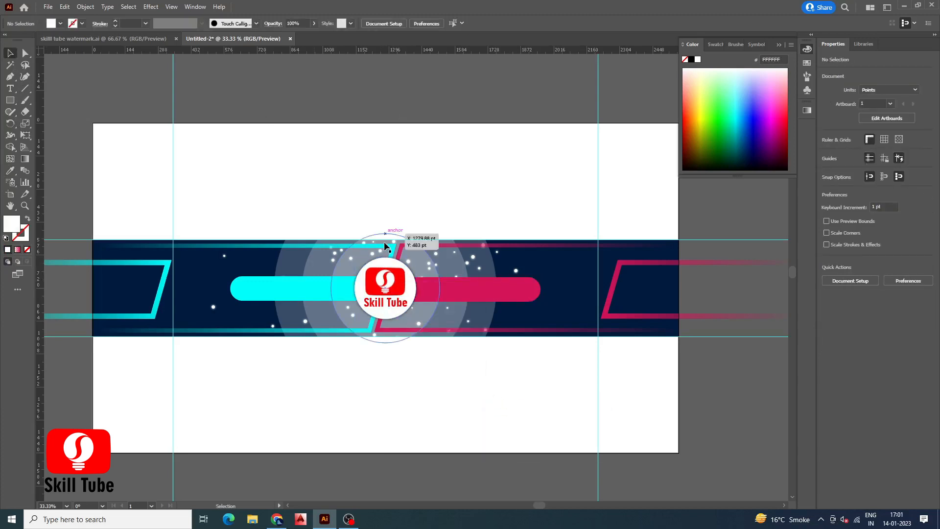
Add the text ARCHITECTURE on the cyan bar
scroll(422, 303, up, 1)
drag(367, 278, 366, 280)
click(474, 168)
scroll(474, 168, down, 1)
click(9, 89)
click(277, 243)
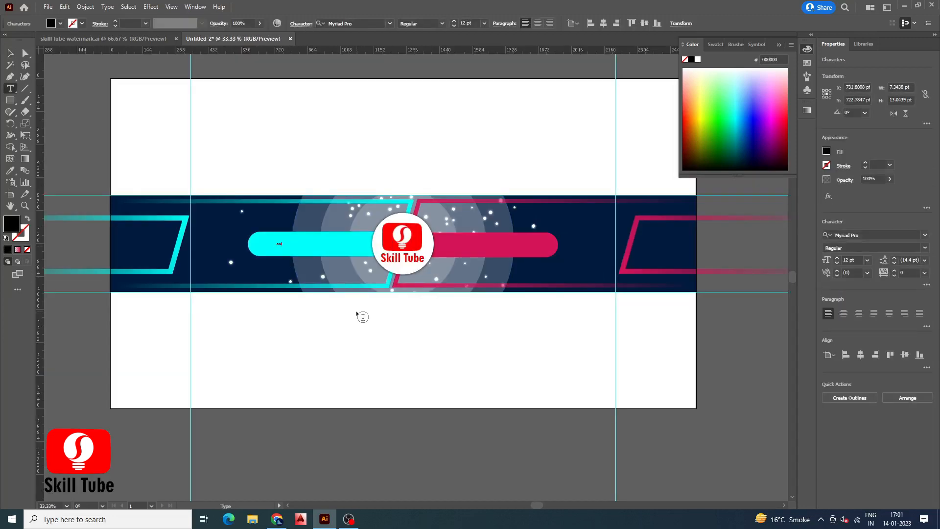
Set the text's font to Mellinda Lopez
click(12, 55)
drag(838, 261, 837, 260)
click(860, 235)
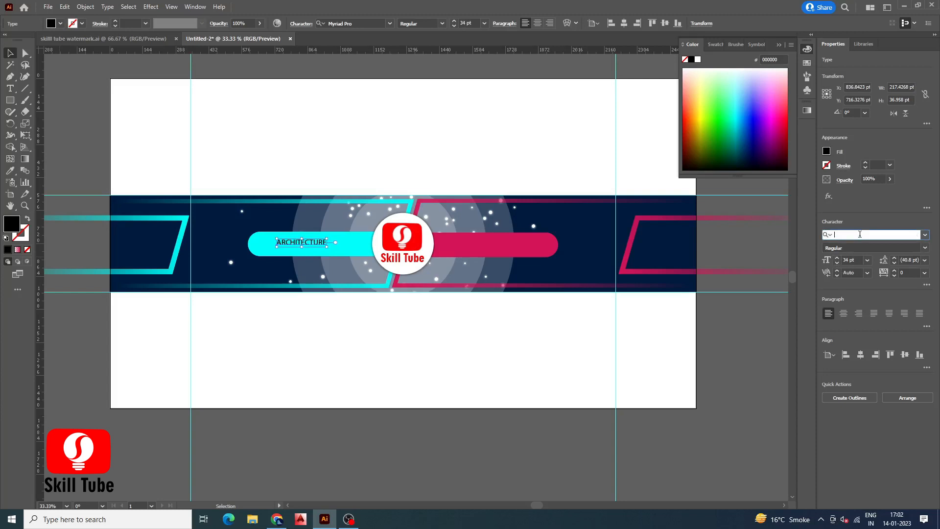
text(MEL)
click(843, 280)
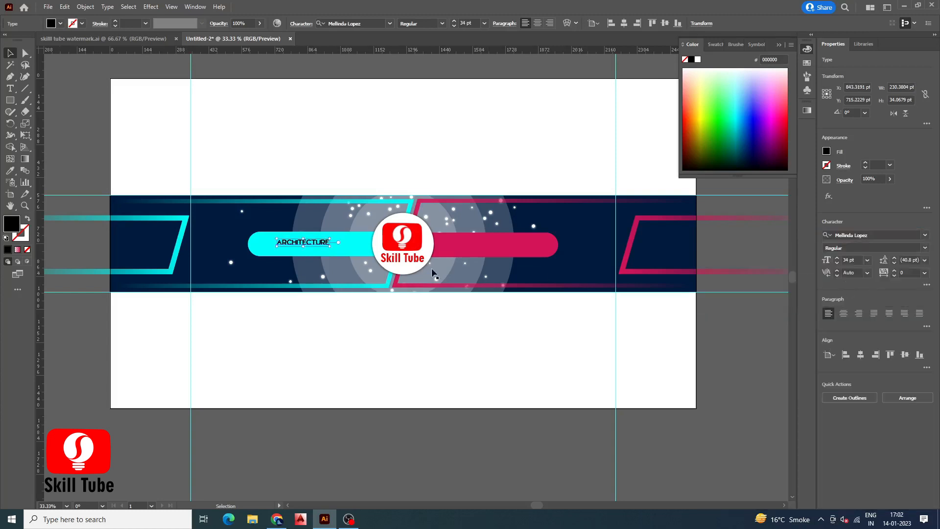
Enlarge the text to 69 pt and place a copy of it on the pink bar
drag(333, 247, 367, 254)
drag(361, 247, 512, 246)
click(838, 259)
click(836, 260)
click(837, 260)
click(837, 259)
key(t)
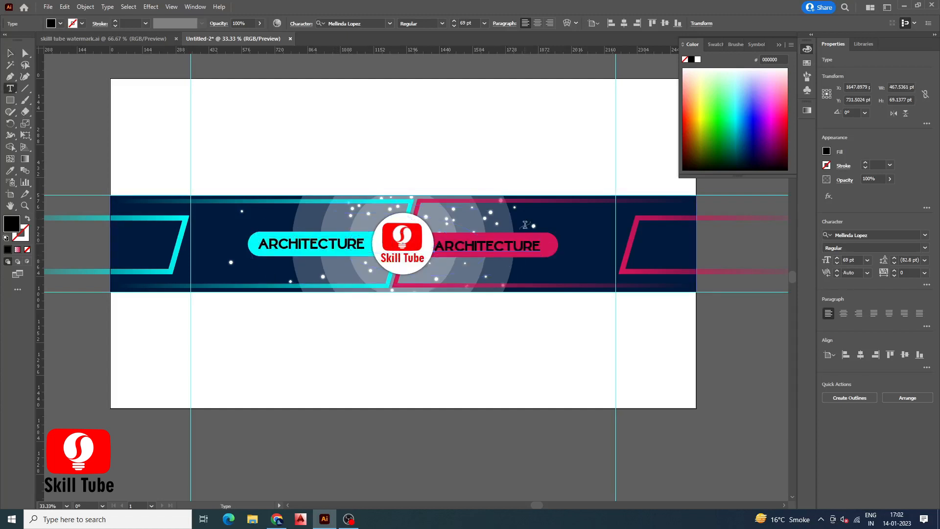
Change the copied text to GRAPHIC DESIGN and fill it with white ffffff
double_click(539, 244)
key(BackSpace)
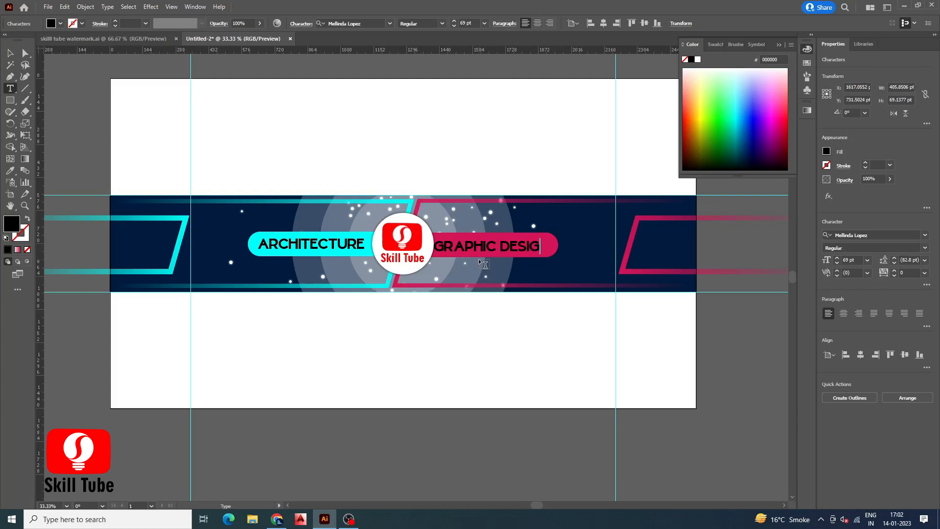
click(11, 54)
drag(466, 252, 467, 251)
double_click(12, 223)
text(ffffff)
click(390, 96)
scroll(499, 262, up, 3)
drag(473, 204, 473, 206)
scroll(473, 207, down, 4)
click(231, 124)
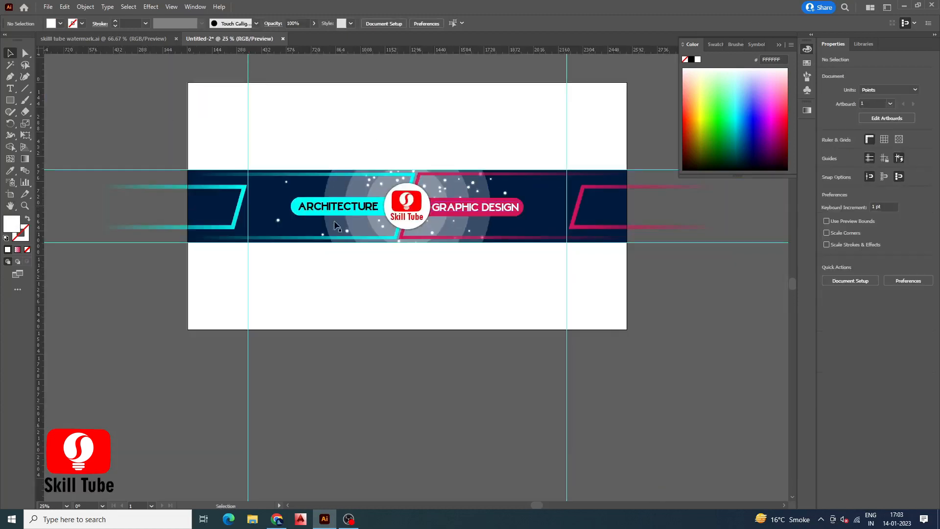
Copy the software icons from the watermark file into the banner document
scroll(434, 156, up, 1)
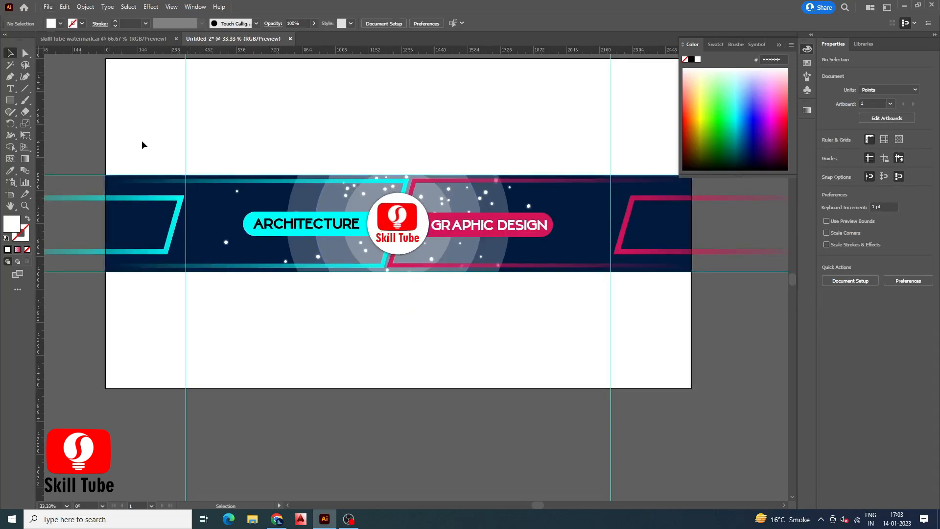
click(87, 40)
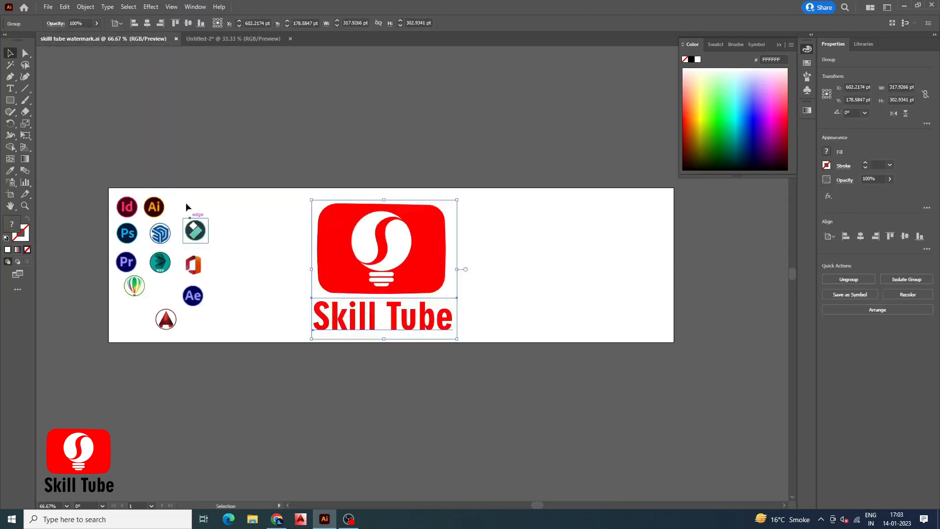
drag(200, 342, 115, 195)
drag(196, 221, 256, 90)
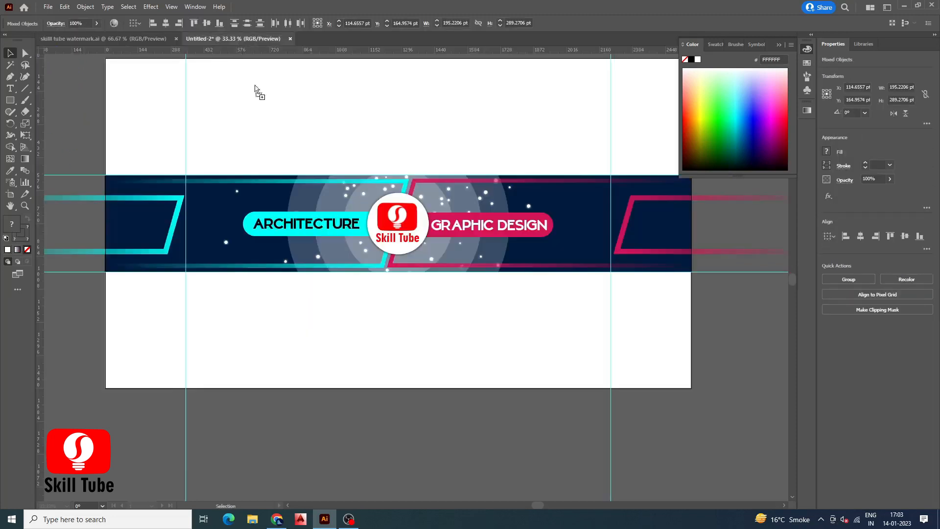
Place the 3ds Max and SketchUp icons side by side left of the ARCHITECTURE bar
scroll(327, 362, down, 2)
drag(322, 383, 391, 453)
scroll(342, 348, up, 2)
click(428, 416)
click(334, 391)
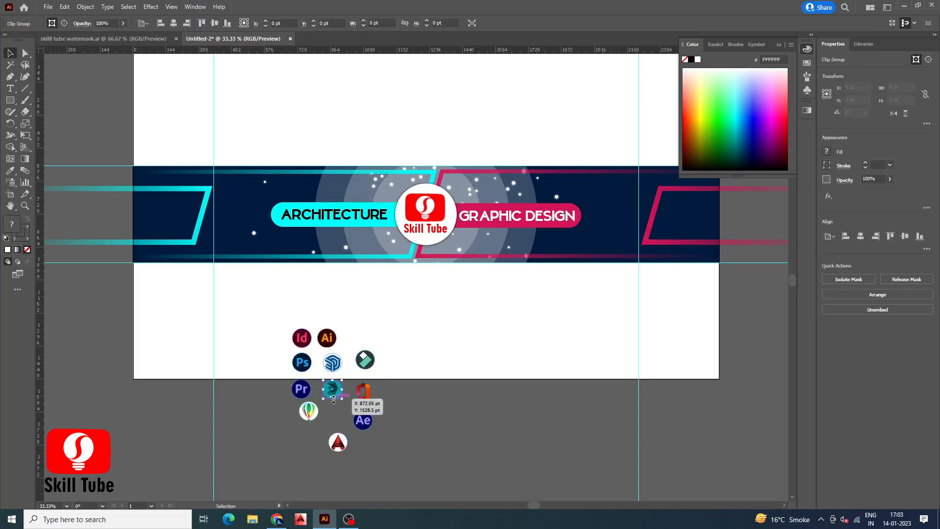
mouse_move(334, 391)
mouse_down()
mouse_move(252, 215)
mouse_move(233, 203)
mouse_up()
mouse_move(333, 362)
mouse_down()
mouse_move(370, 372)
mouse_move(257, 201)
mouse_up()
scroll(251, 178, up, 2)
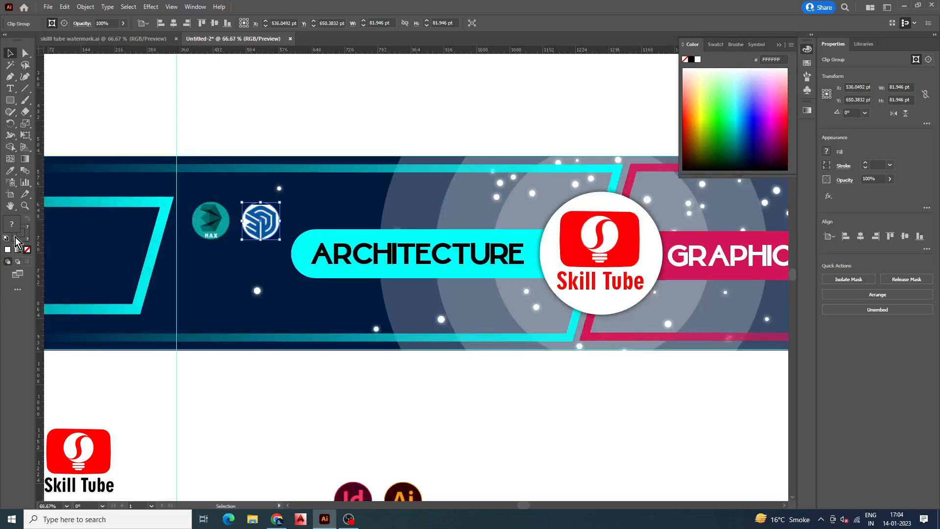
Place the remaining icons in rows beside both text bars, Office and the red A icon on the left, the rest on the right
scroll(196, 233, down, 2)
mouse_move(273, 367)
mouse_down()
mouse_move(210, 258)
mouse_move(517, 251)
mouse_move(567, 222)
mouse_up()
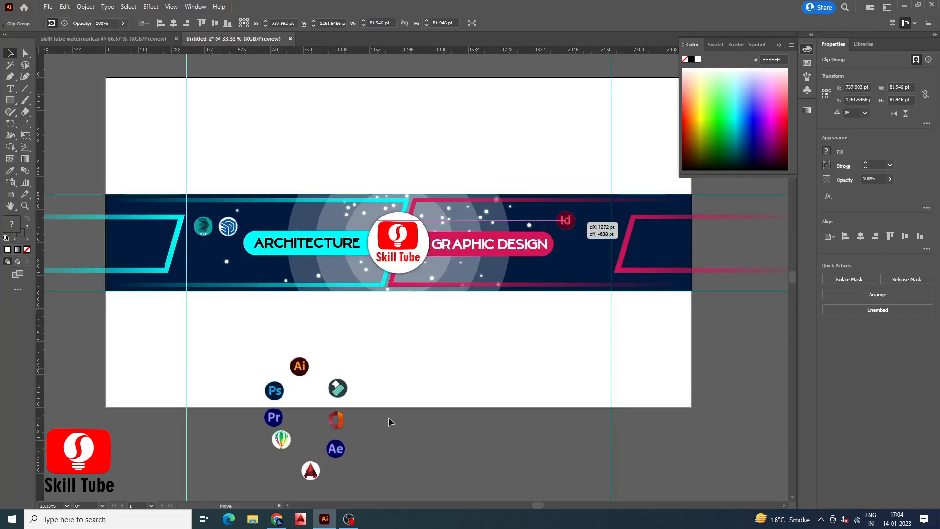
mouse_move(334, 429)
mouse_down()
mouse_move(227, 263)
mouse_move(233, 256)
mouse_move(205, 264)
mouse_up()
drag(312, 476, 229, 266)
scroll(251, 212, down, 1)
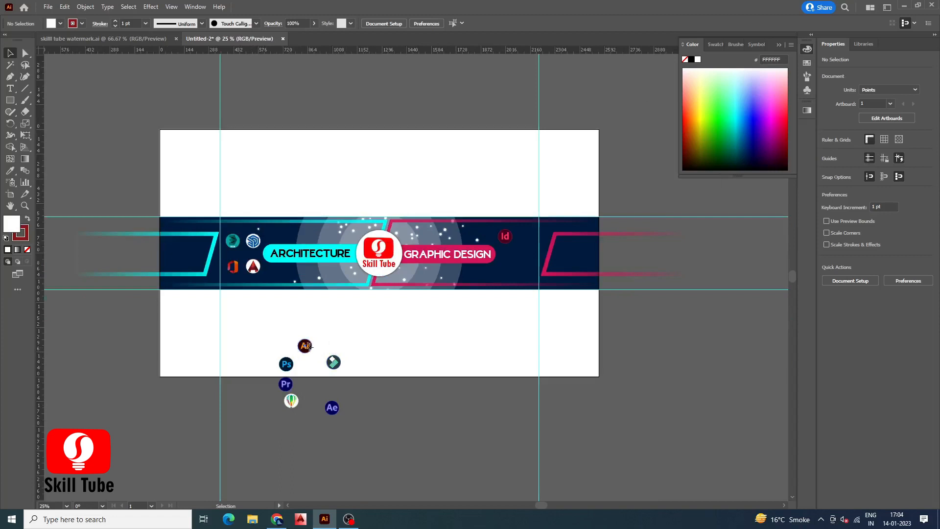
drag(309, 346, 511, 237)
scroll(507, 236, up, 1)
drag(210, 439, 391, 240)
drag(208, 409, 391, 291)
drag(216, 460, 510, 290)
drag(273, 468, 449, 243)
drag(270, 410, 448, 293)
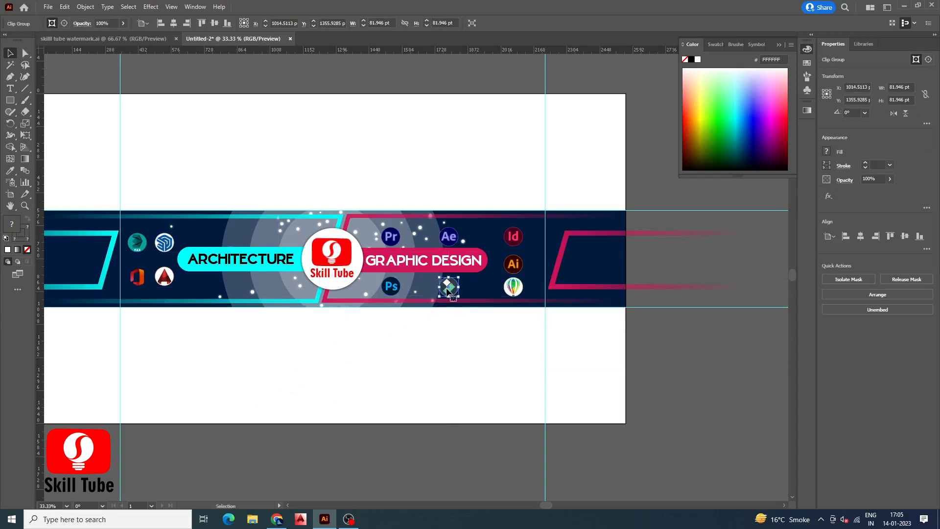
Align the InDesign, Illustrator and CorelDRAW icons into a straight column
shift+click(449, 236)
click(391, 237)
shift+click(391, 287)
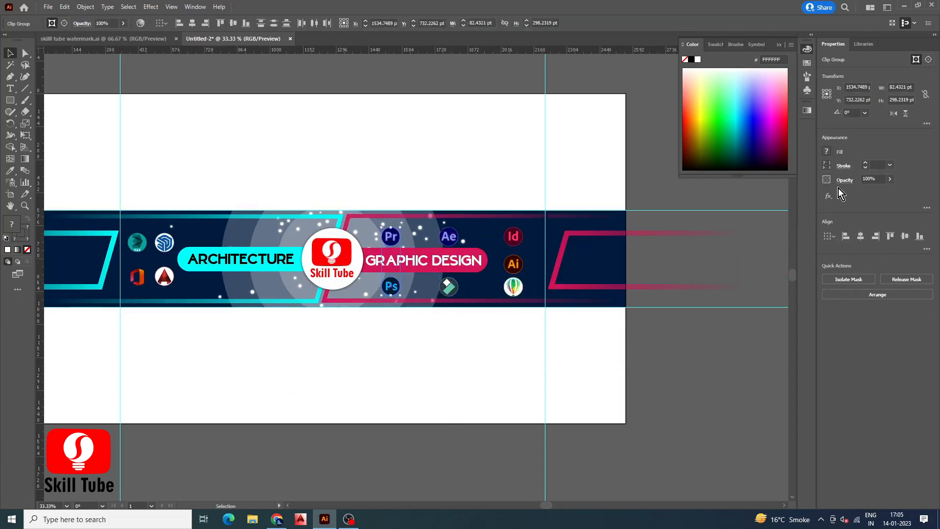
click(514, 237)
shift+click(513, 265)
shift+click(514, 287)
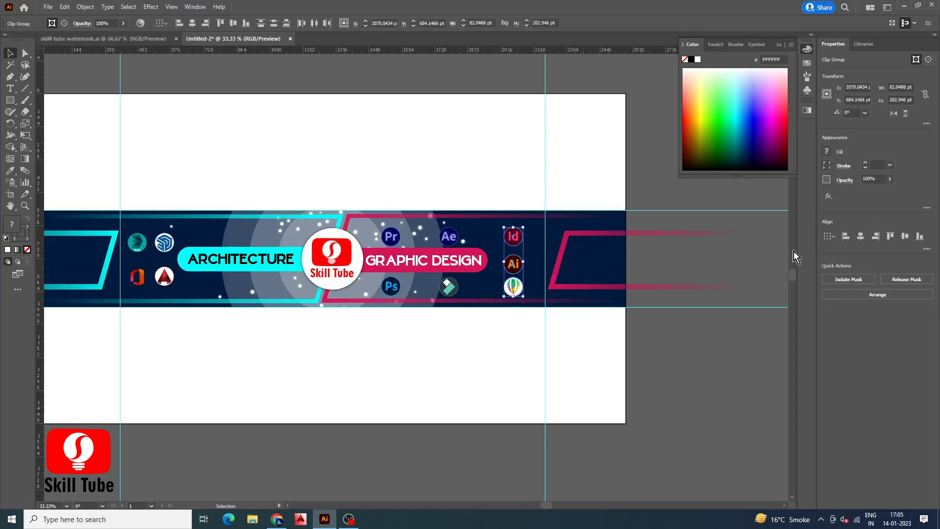
click(880, 239)
shift+click(391, 237)
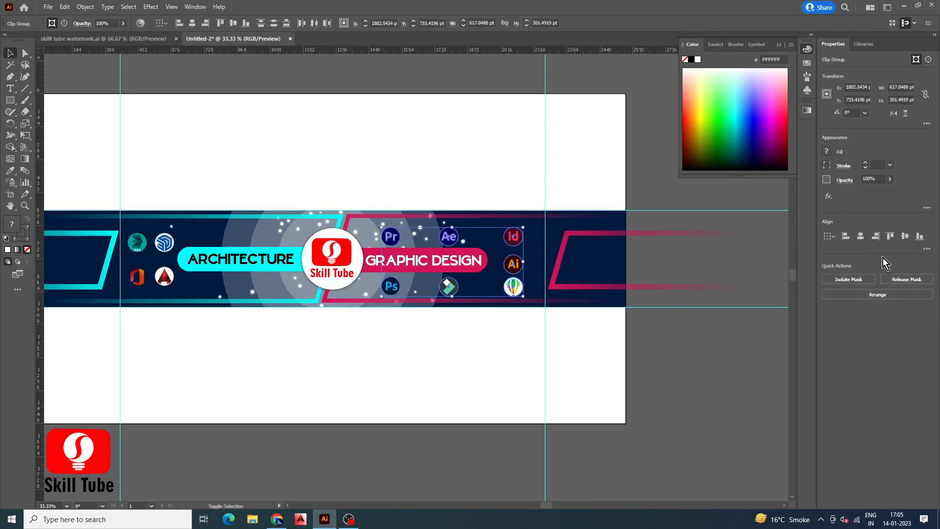
click(830, 236)
shift+click(165, 277)
shift+click(130, 279)
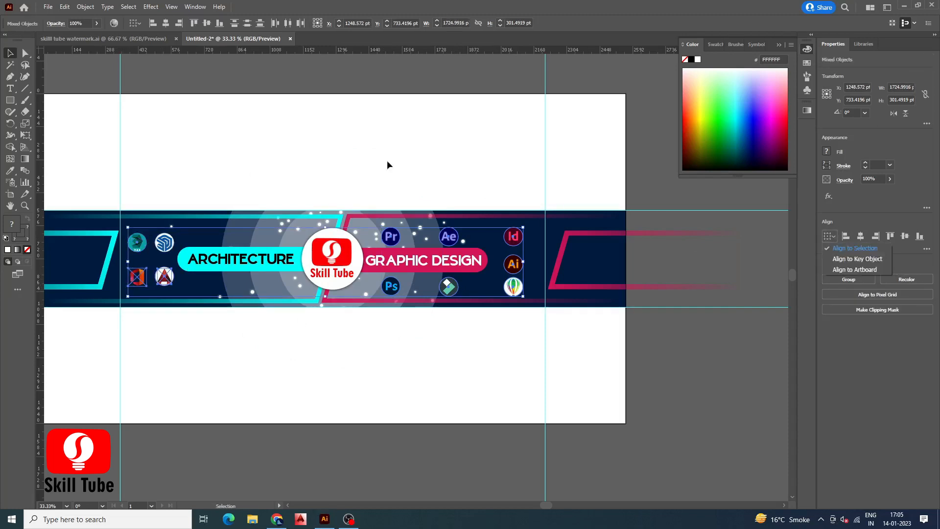
click(324, 83)
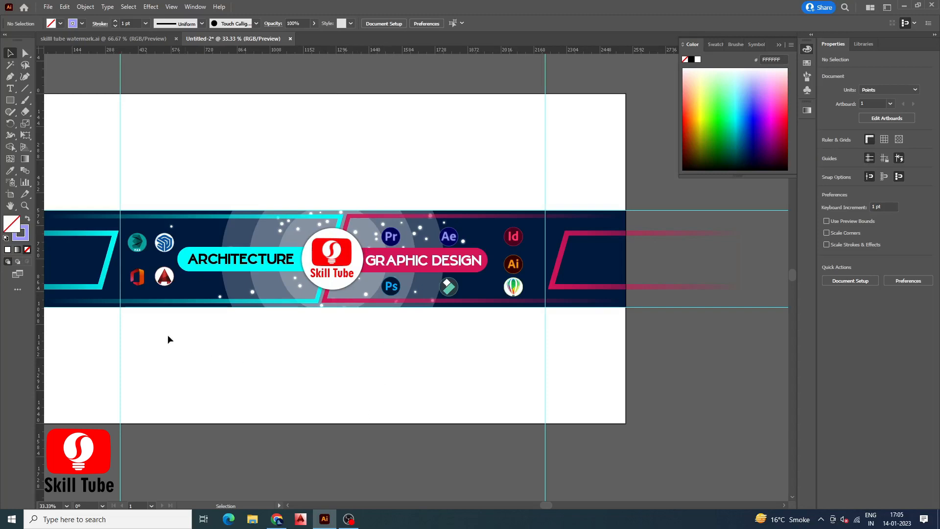
Select the bottom row of Photoshop, Filmora and CorelDRAW icons and undo the last change
scroll(475, 258, up, 2)
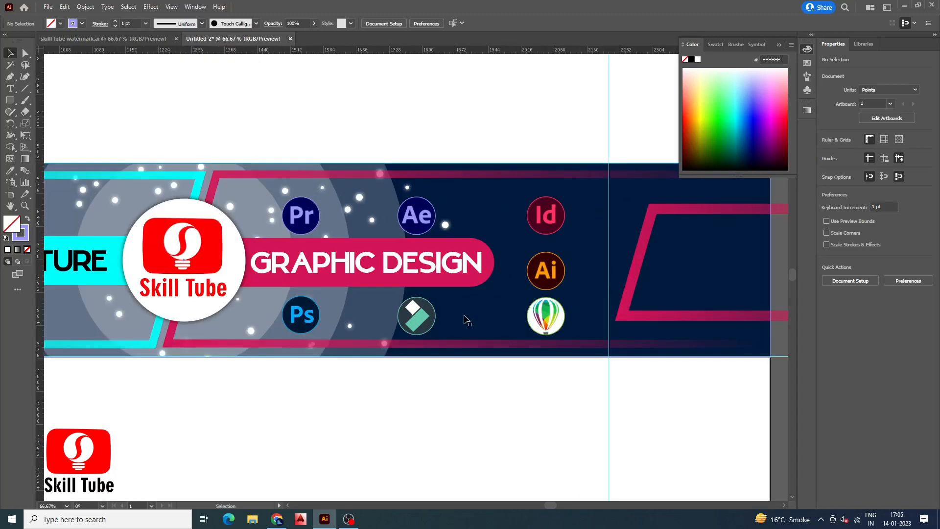
click(425, 317)
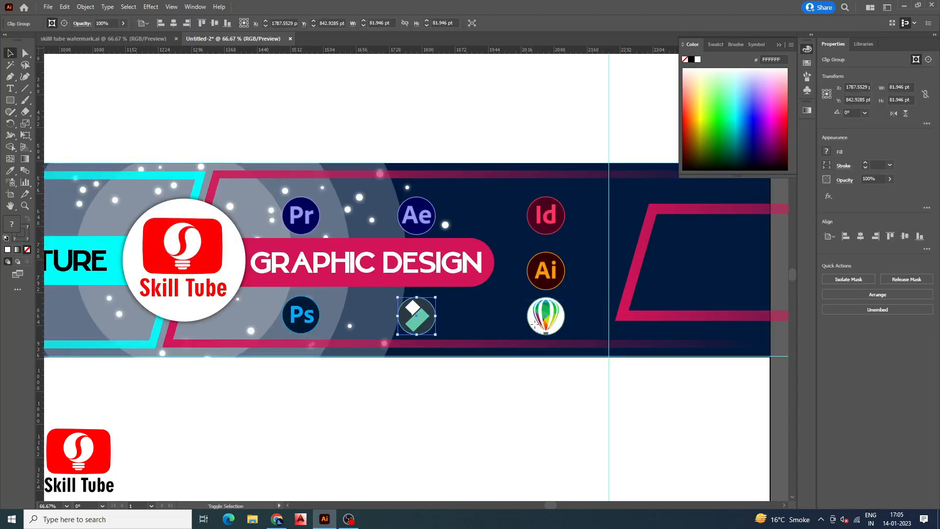
shift+click(301, 315)
shift+click(546, 316)
key(ctrl+z)
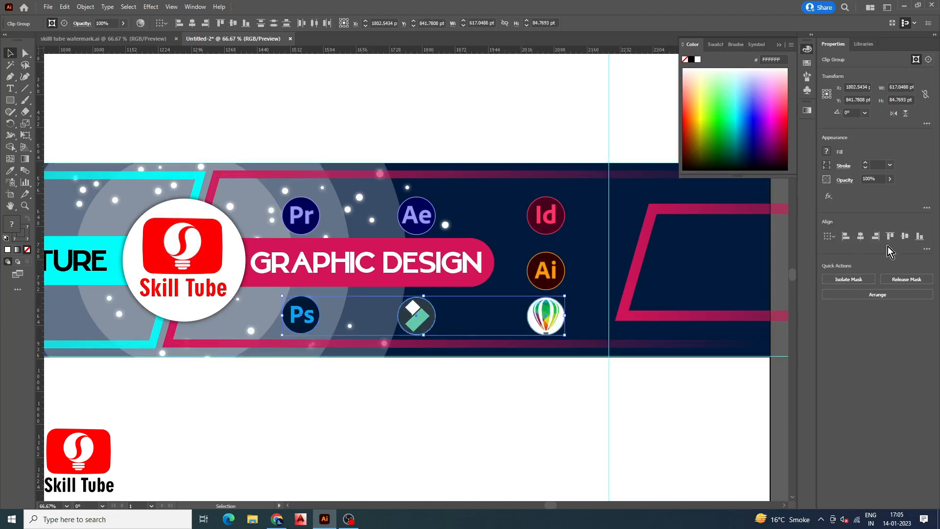
Align the Premiere, After Effects and InDesign icons along their vertical centers
click(577, 428)
click(419, 218)
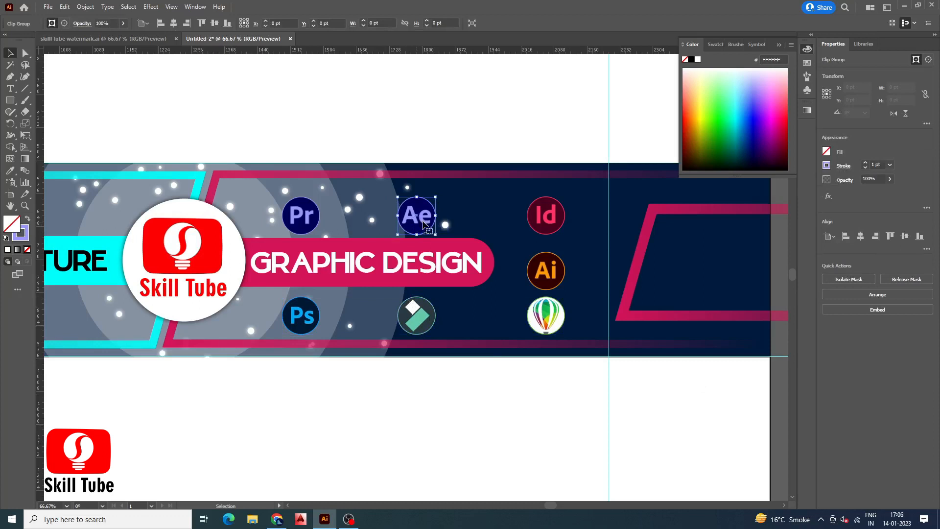
shift+click(546, 216)
shift+click(306, 218)
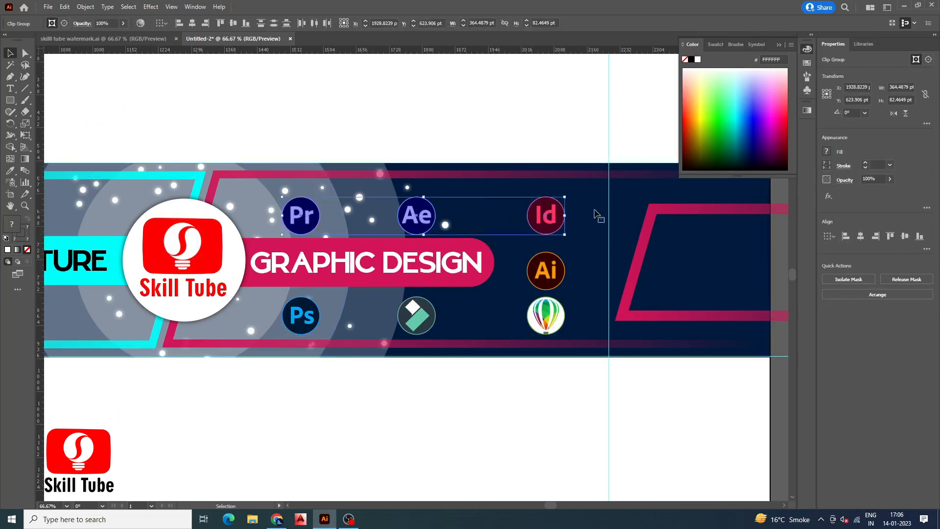
click(829, 237)
click(905, 236)
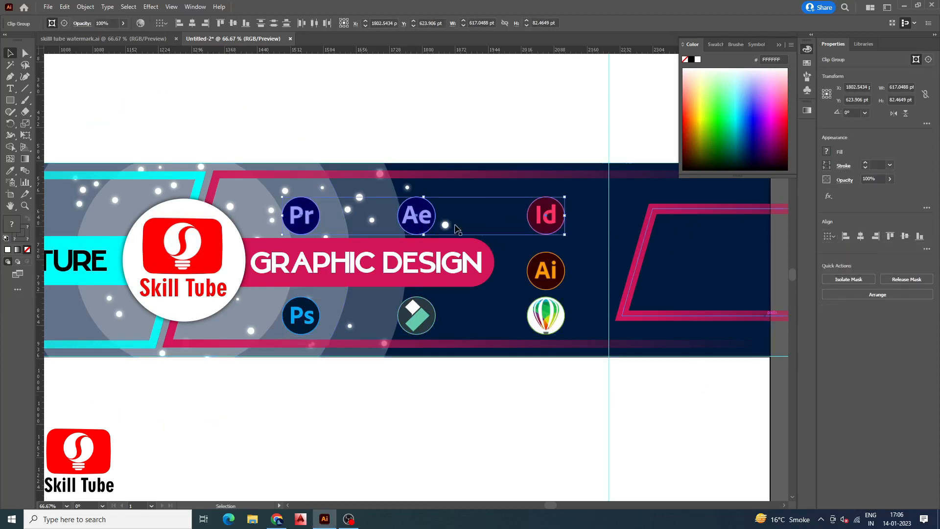
Nudge the top-row icons and the Illustrator icon upward to even out the spacing
drag(417, 218, 417, 211)
click(545, 278)
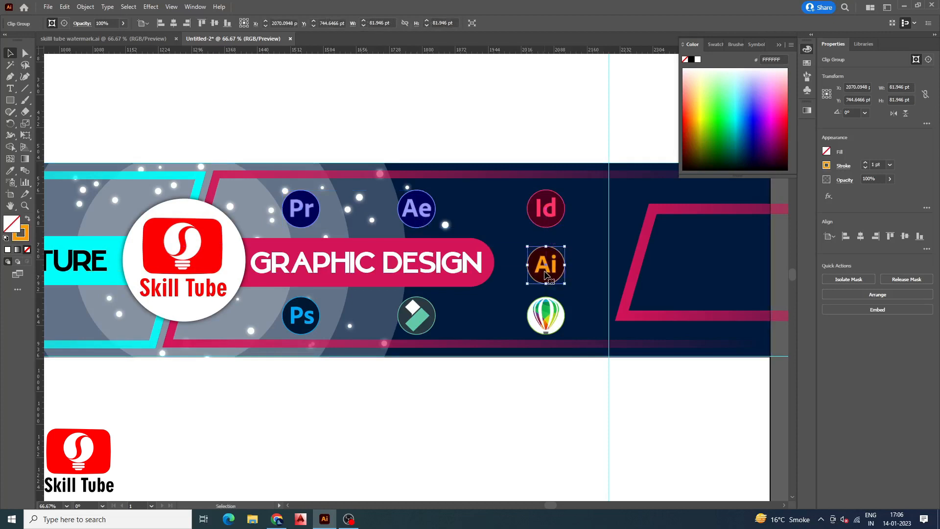
drag(551, 272, 549, 259)
drag(549, 211, 549, 207)
drag(422, 214, 420, 211)
drag(298, 215, 297, 213)
click(397, 119)
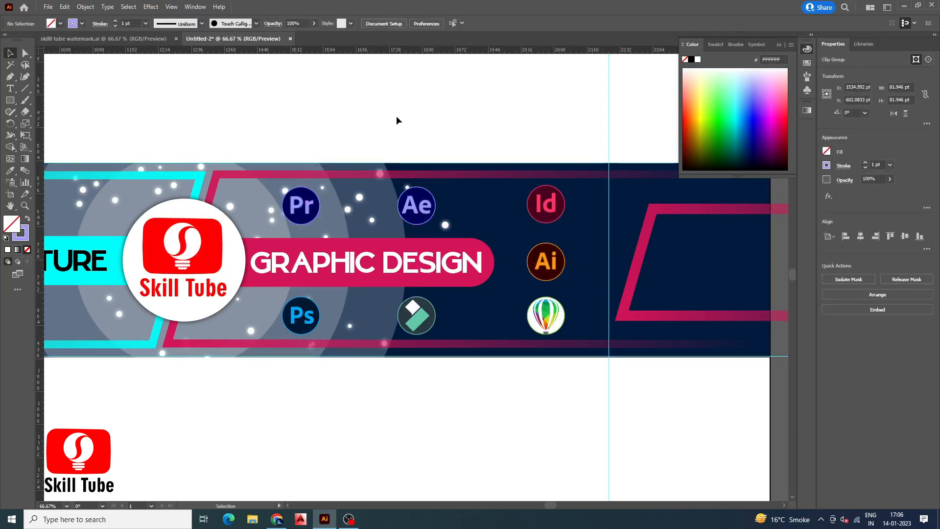
Duplicate the dark band rectangle below the artboard
scroll(515, 254, down, 2)
scroll(515, 254, down, 1)
key(ctrl+a)
click(520, 238)
click(476, 294)
drag(475, 294, 480, 414)
Group all the banner artwork, trying a move that is undone
scroll(356, 341, down, 2)
drag(195, 255, 470, 348)
scroll(371, 333, up, 2)
key(ctrl+g)
drag(371, 329, 375, 214)
key(ctrl+z)
Bring the band rectangle copy to the front and move it back over the banner
click(508, 200)
click(437, 471)
right_click(438, 471)
click(534, 414)
drag(395, 453, 388, 331)
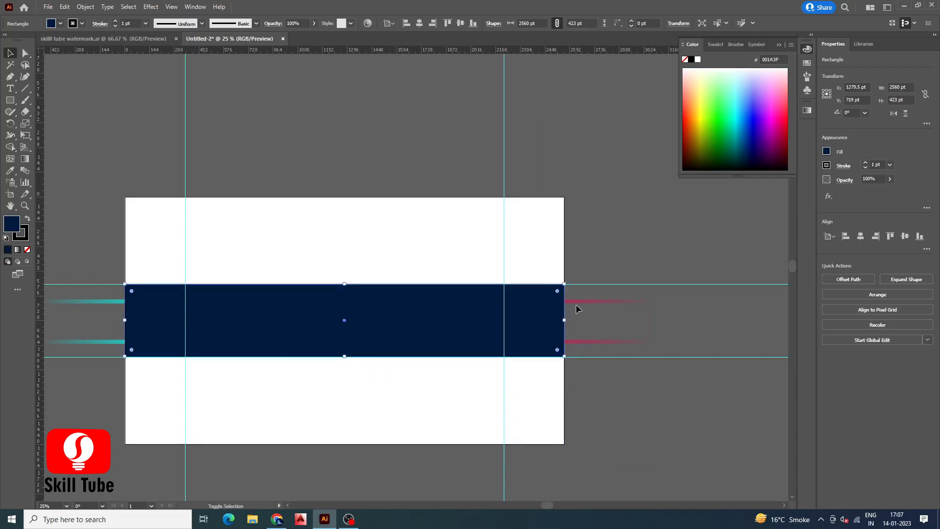
Make a clipping mask from the band rectangle and the artwork to trim everything to the banner
shift+click(577, 300)
right_click(507, 314)
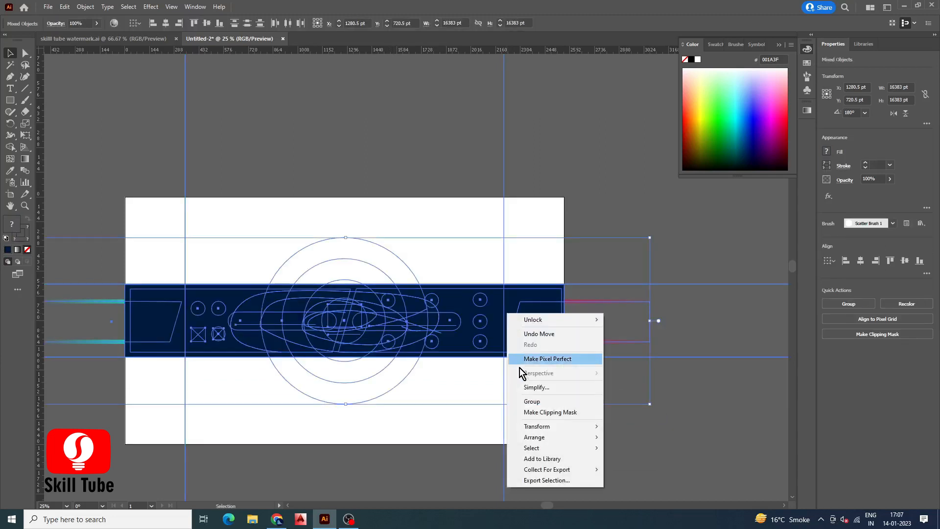
click(527, 409)
click(176, 151)
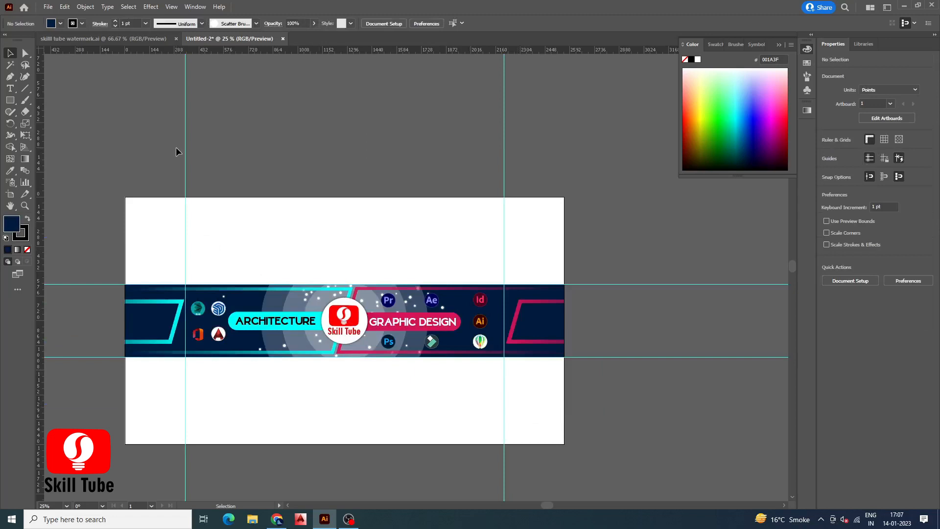